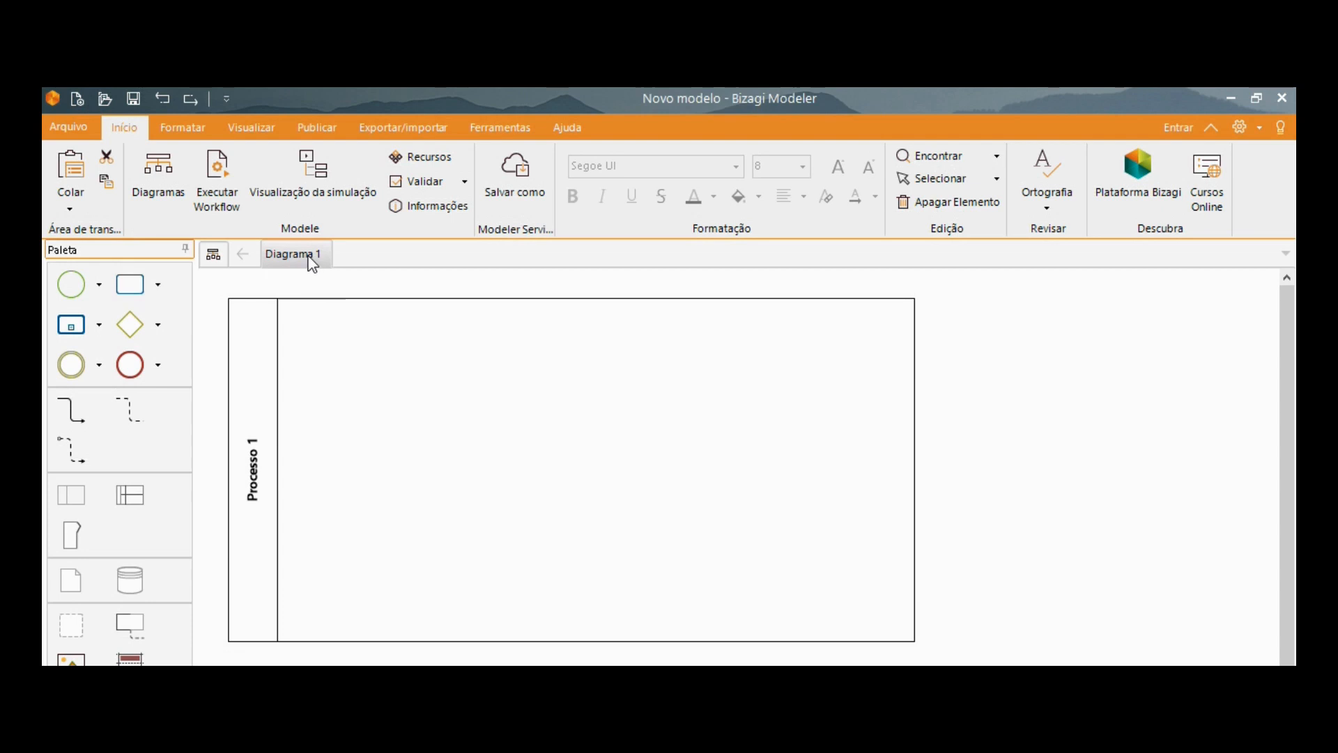
# Rename the diagram as "Abertura de Chamado".
pyautogui.doubleClick(311, 258)
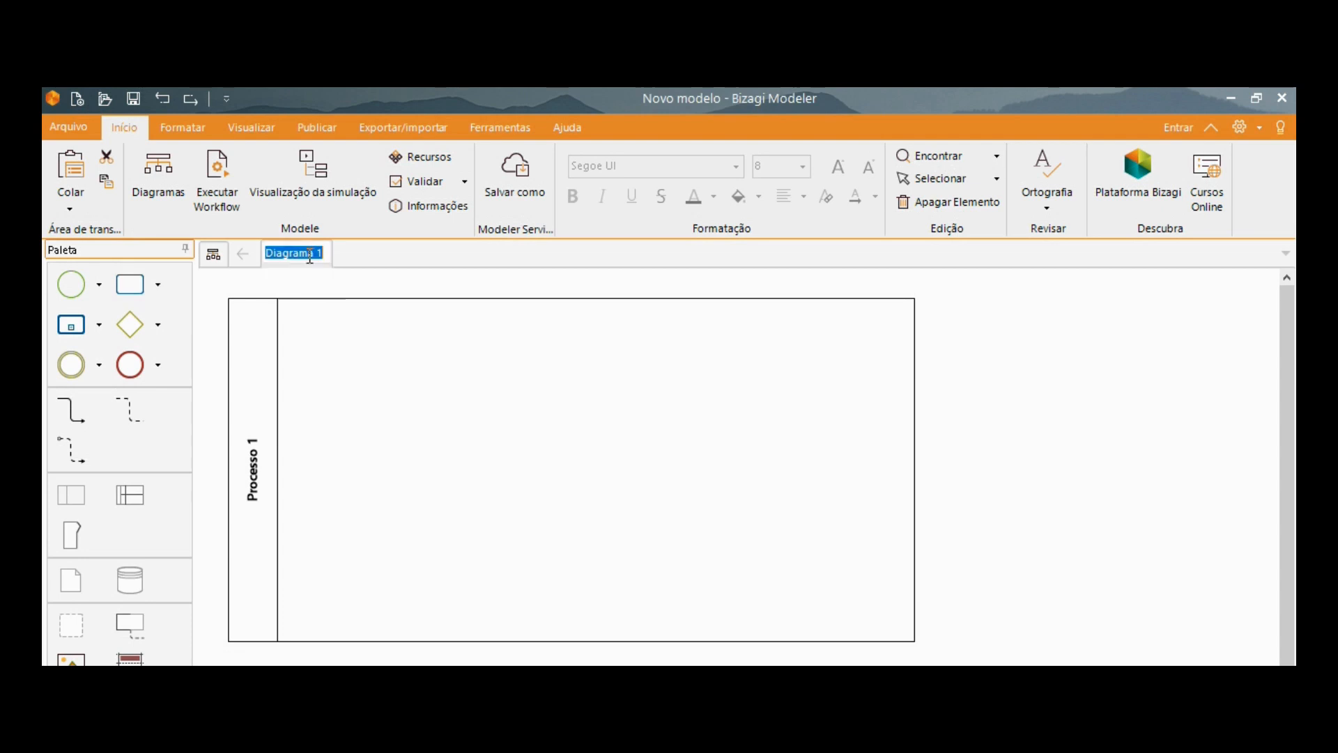
pyautogui.write('d')
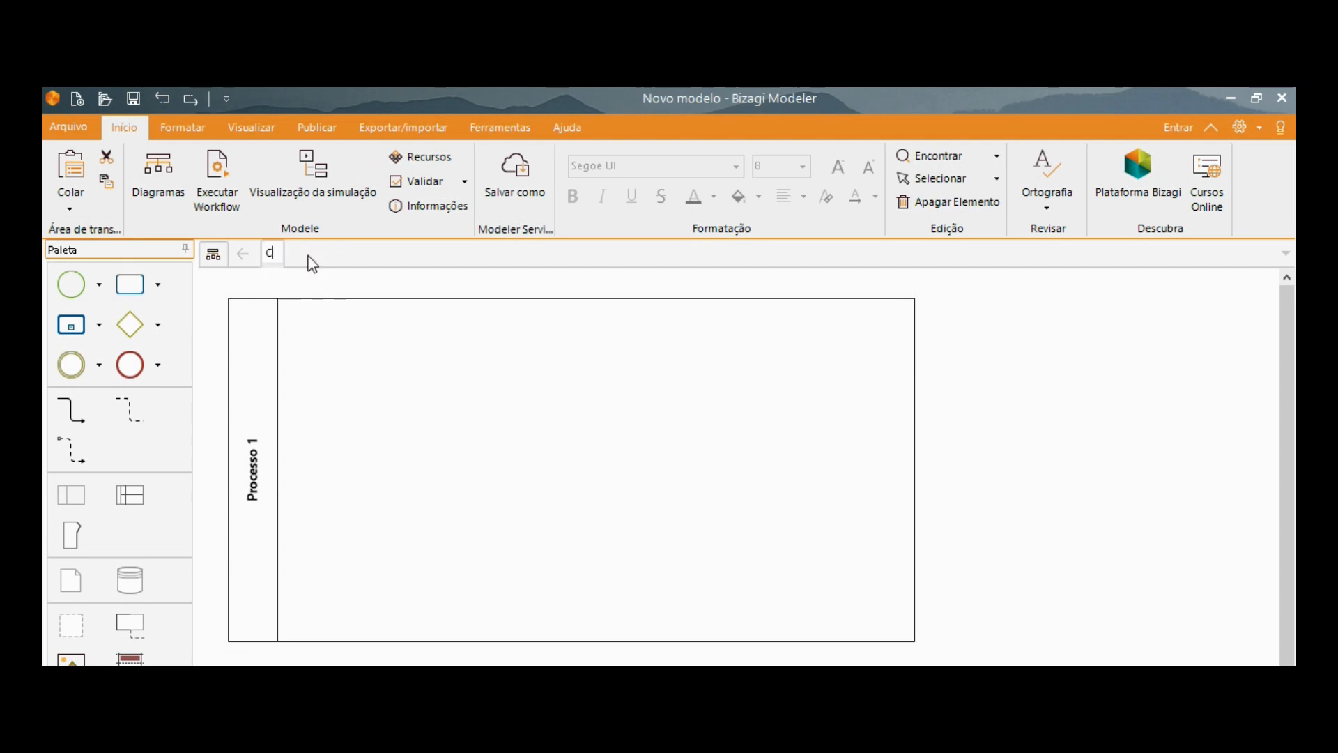
pyautogui.press('BackSpace')
pyautogui.write('Abertura de Chamado')
pyautogui.press('Return')
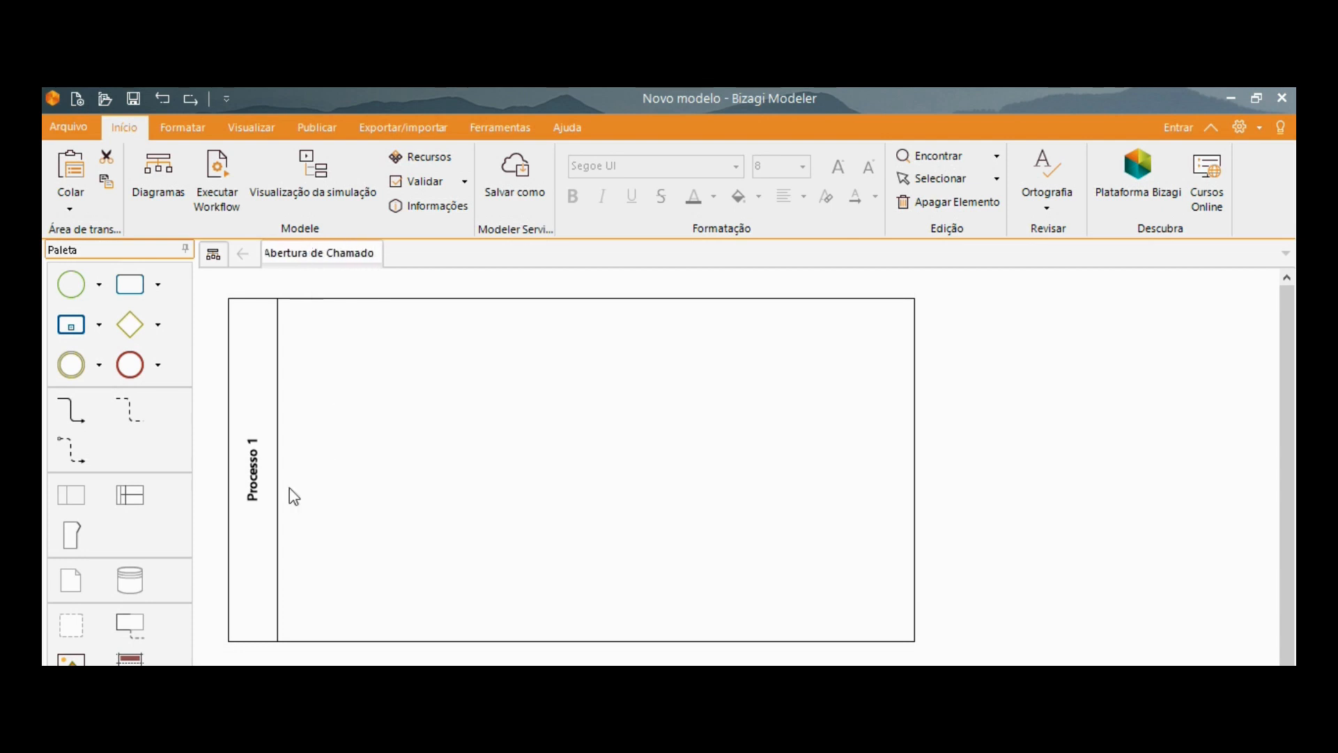
# Rename the process pool as "Abertura de Chamado".
pyautogui.click(255, 468)
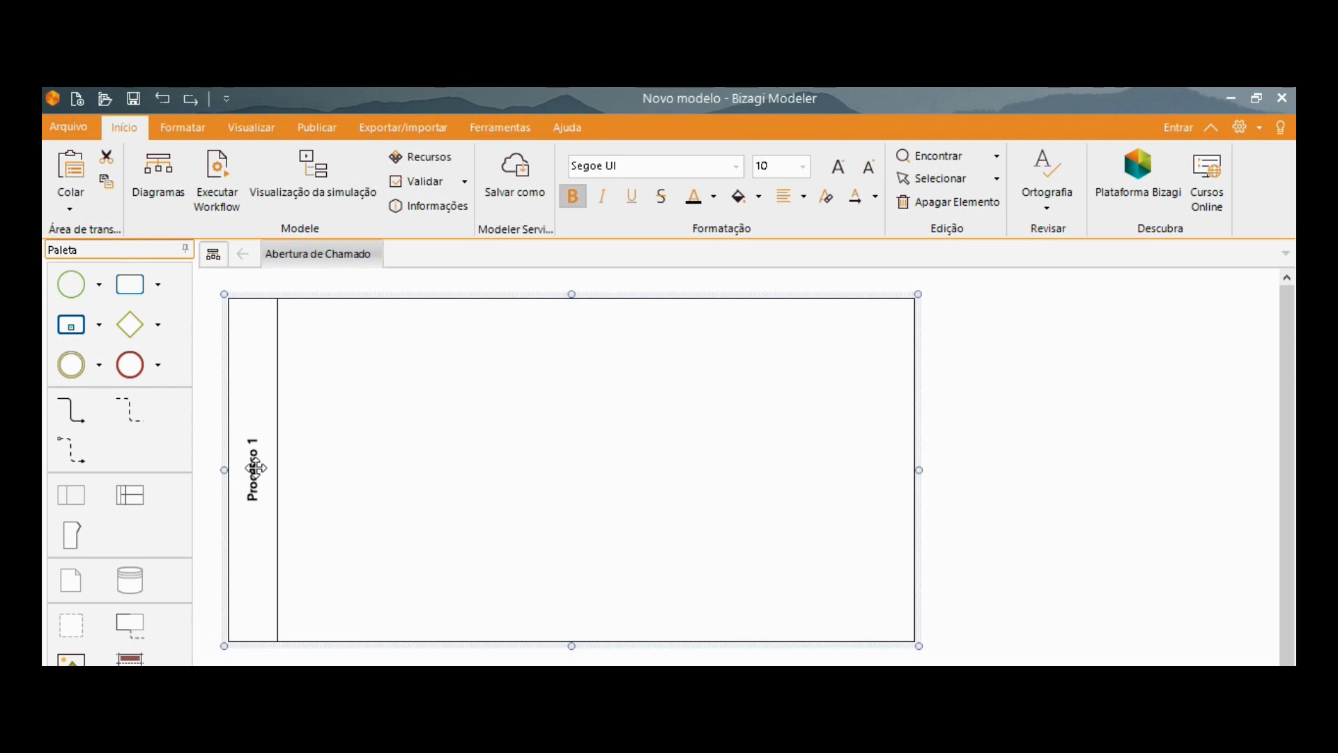
pyautogui.doubleClick(255, 469)
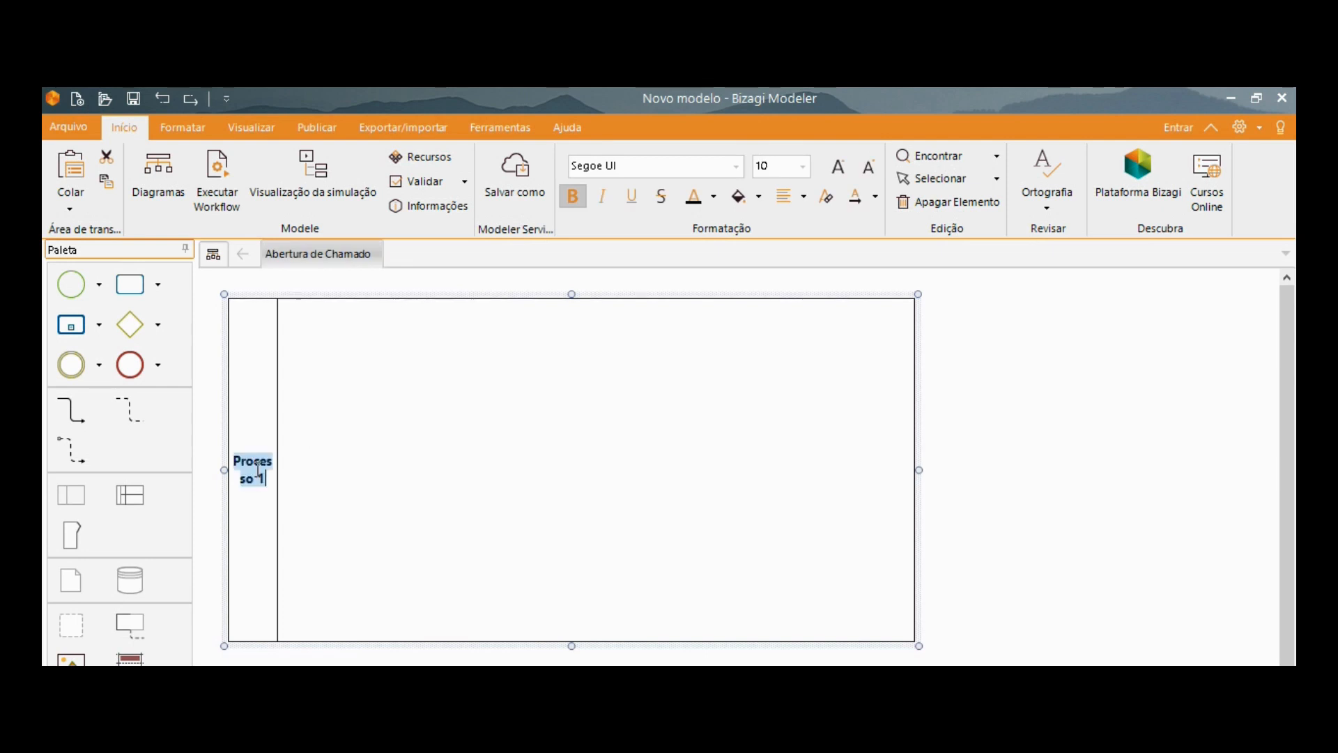
pyautogui.write('Aber')
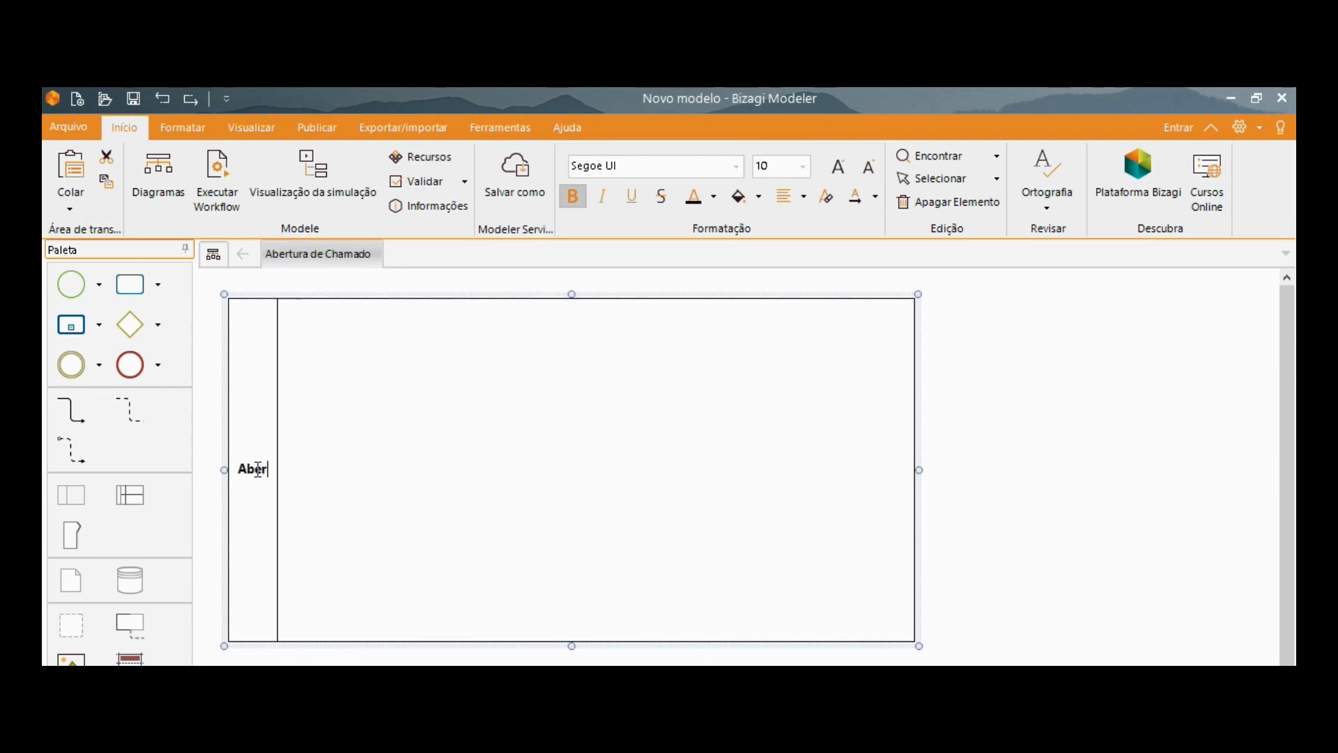
pyautogui.write('tura de Chamado')
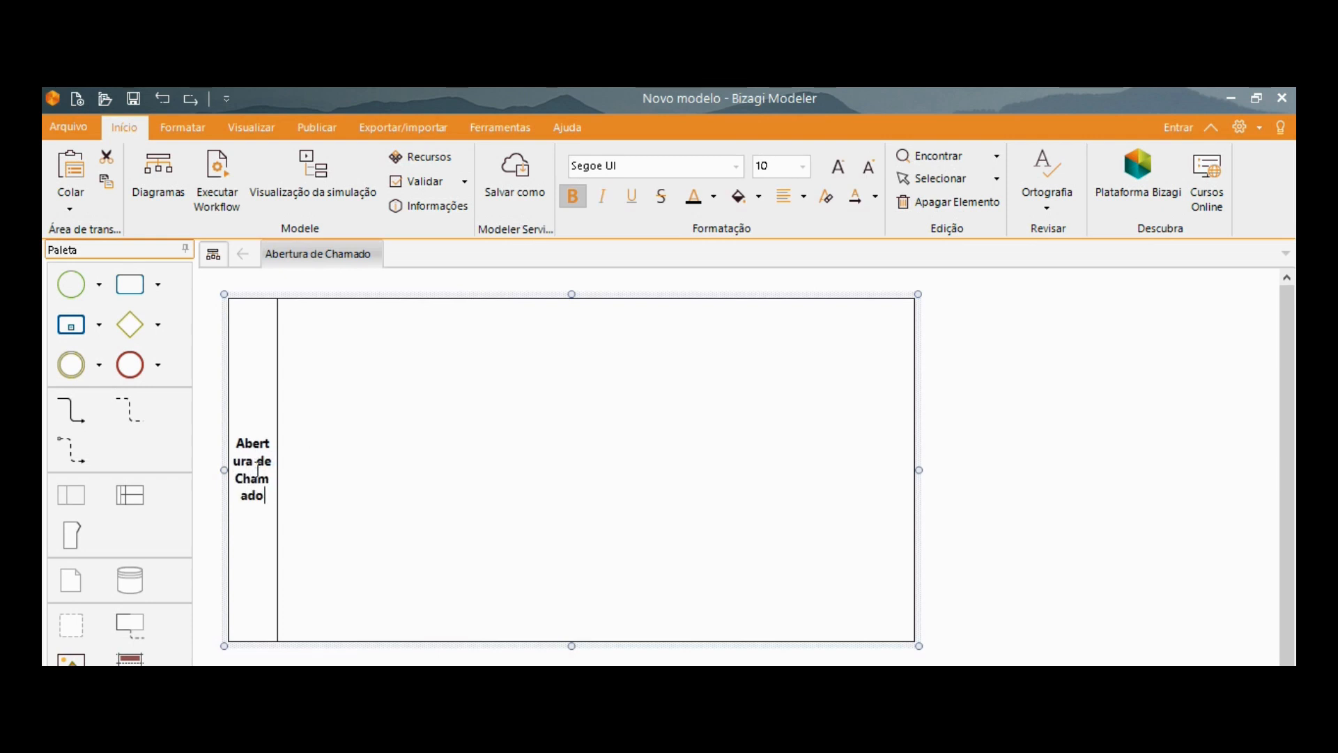
pyautogui.click(403, 510)
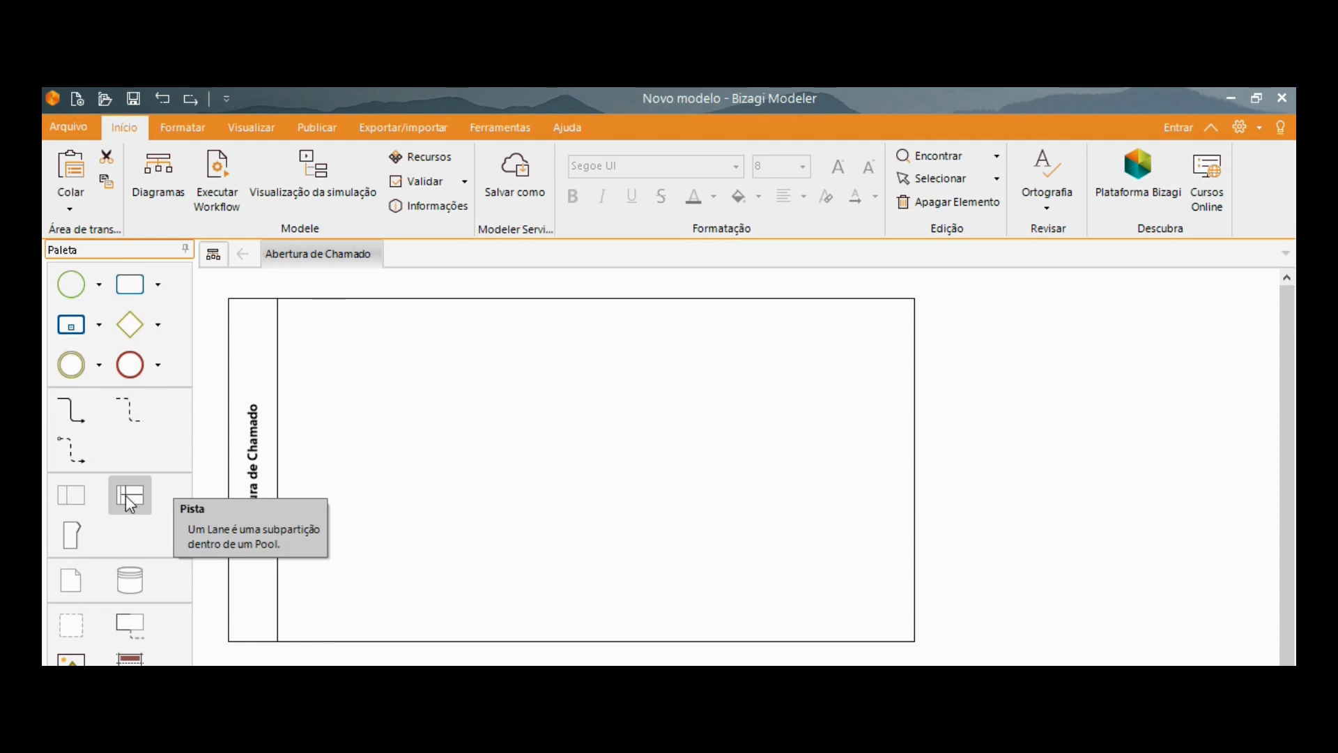
# Add two lanes inside the Abertura de Chamado pool, placing the second one above the first.
pyautogui.moveTo(127, 501); pyautogui.dragTo(361, 448)
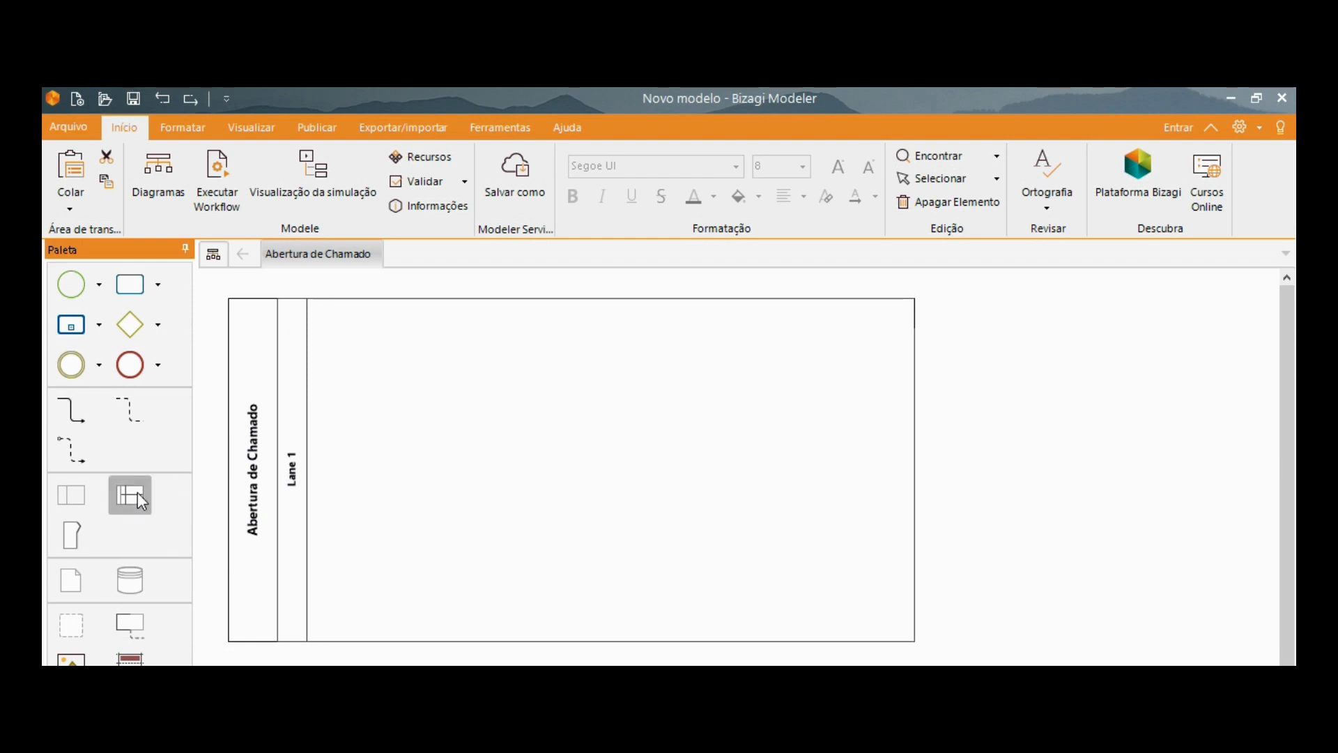
pyautogui.moveTo(132, 496); pyautogui.dragTo(398, 484)
pyautogui.moveTo(442, 432); pyautogui.dragTo(441, 435)
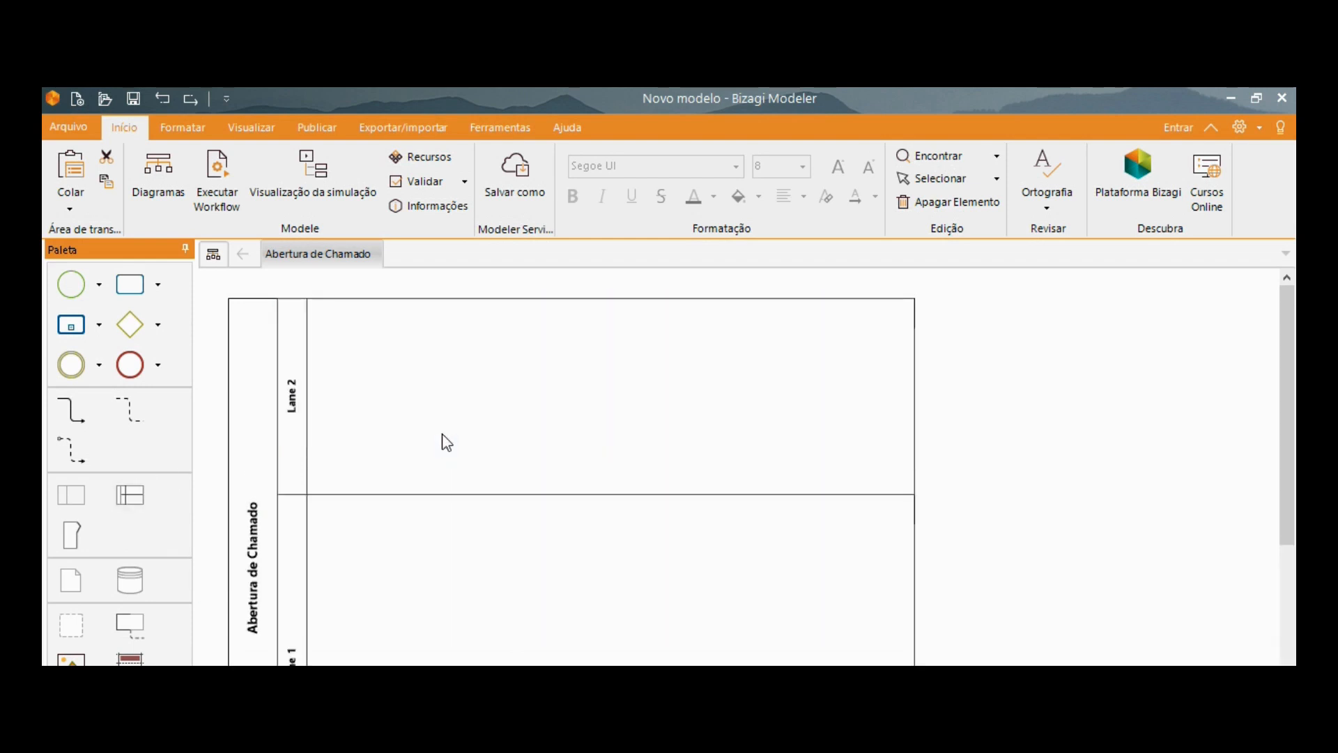
# Reduce the heights of both lanes and shift the pool slightly up and to the right on the canvas.
pyautogui.moveTo(503, 494); pyautogui.dragTo(516, 425)
pyautogui.click(524, 298)
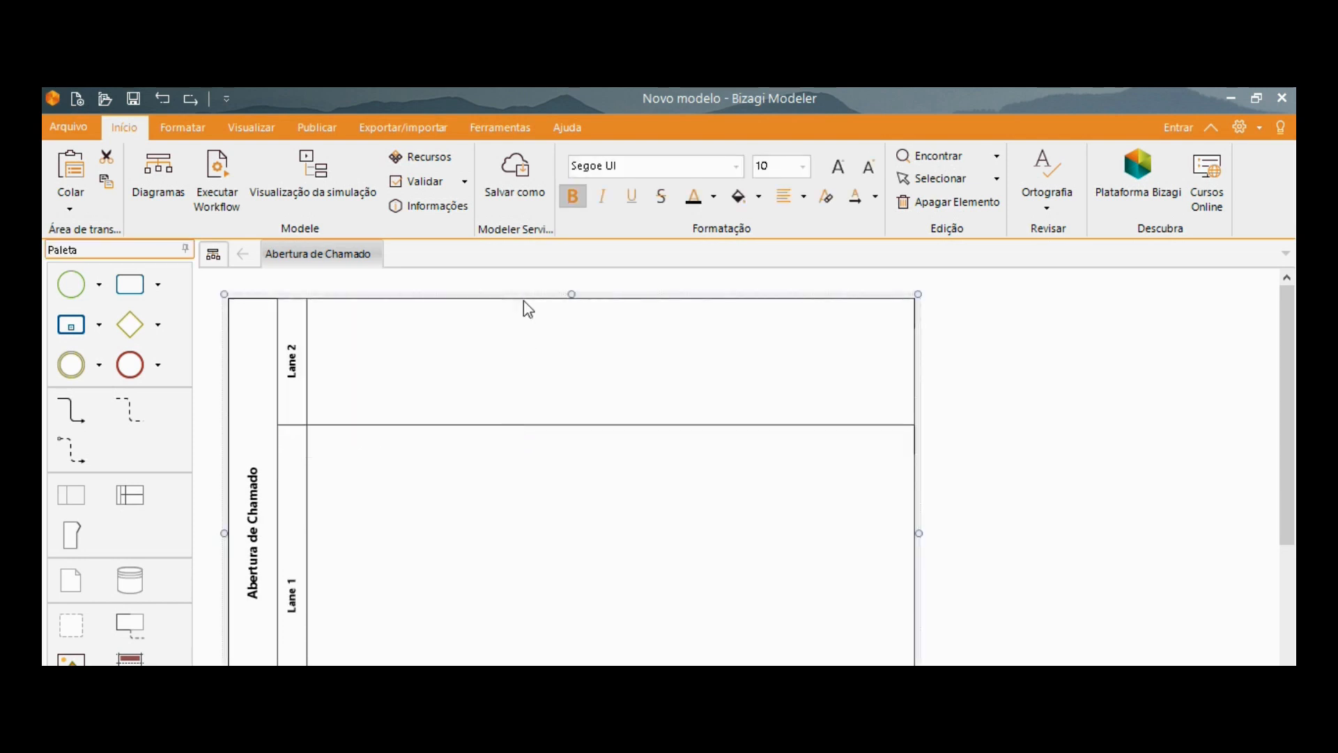
pyautogui.moveTo(568, 299)
pyautogui.mouseDown()
pyautogui.moveTo(569, 415)
pyautogui.moveTo(576, 293)
pyautogui.mouseUp()
pyautogui.moveTo(603, 654); pyautogui.dragTo(613, 517)
pyautogui.click(617, 369)
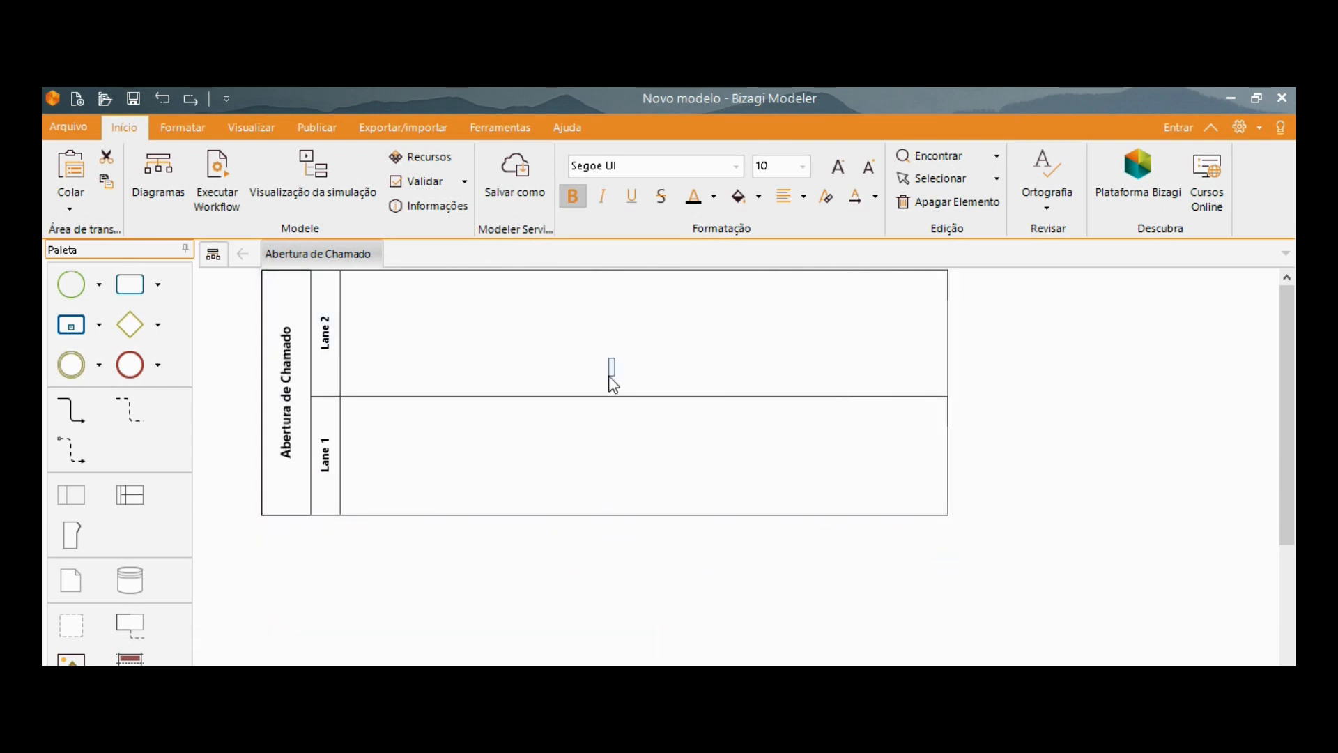
# Insert a third lane between the two existing ones and reduce the heights of the upper and middle lanes.
pyautogui.moveTo(133, 494); pyautogui.dragTo(446, 456)
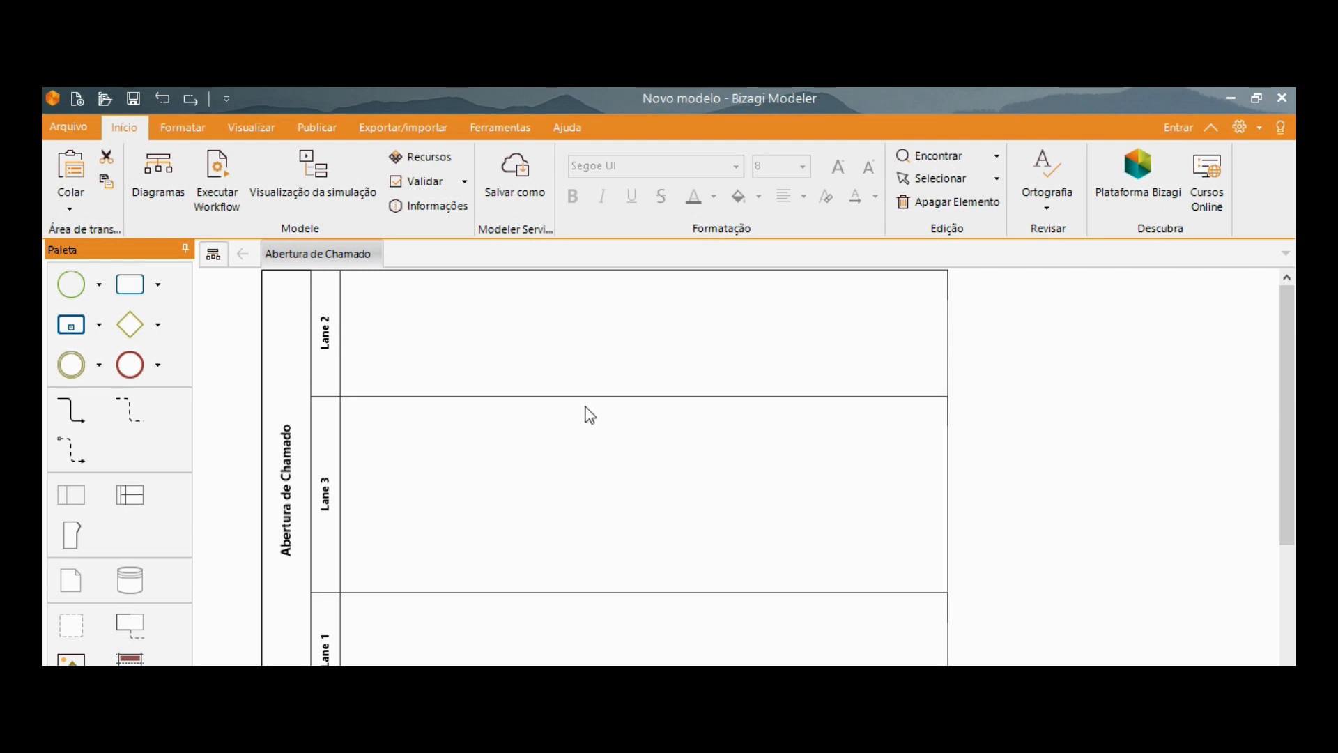
pyautogui.moveTo(588, 395); pyautogui.dragTo(611, 356)
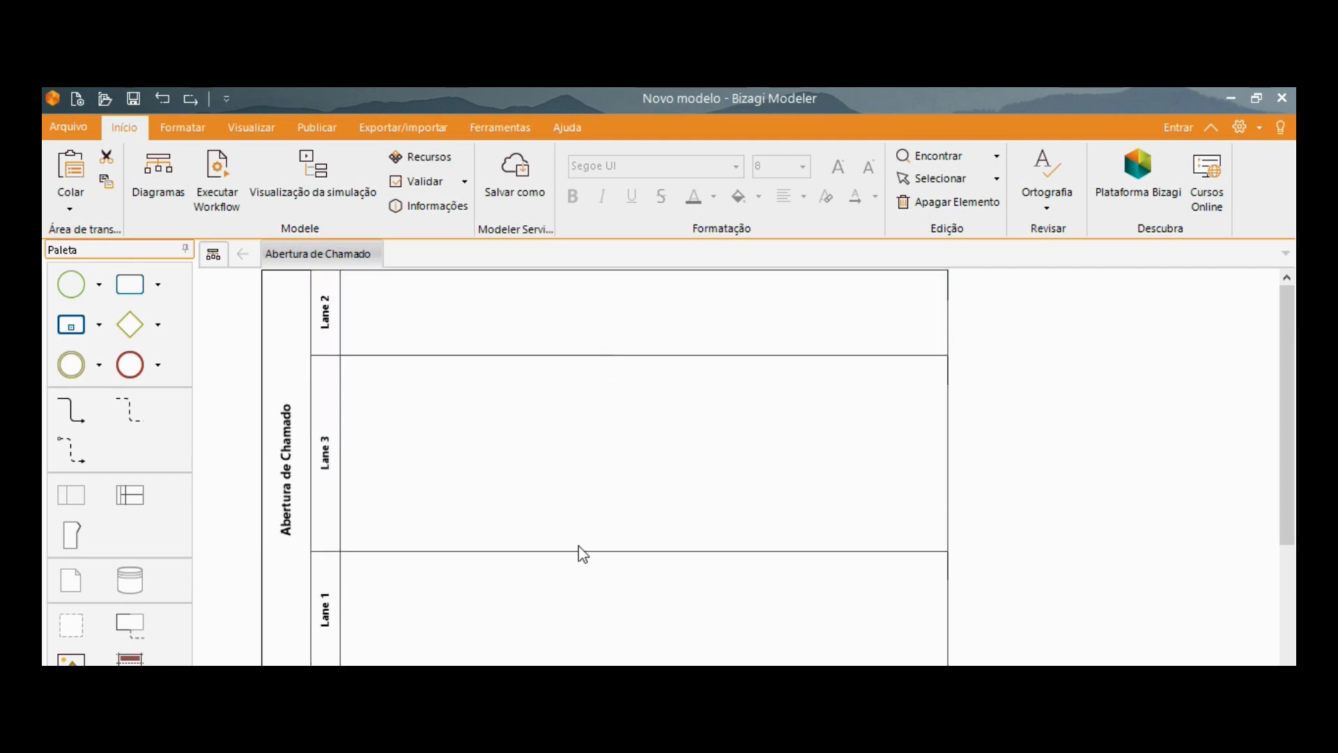
pyautogui.moveTo(587, 551); pyautogui.dragTo(597, 486)
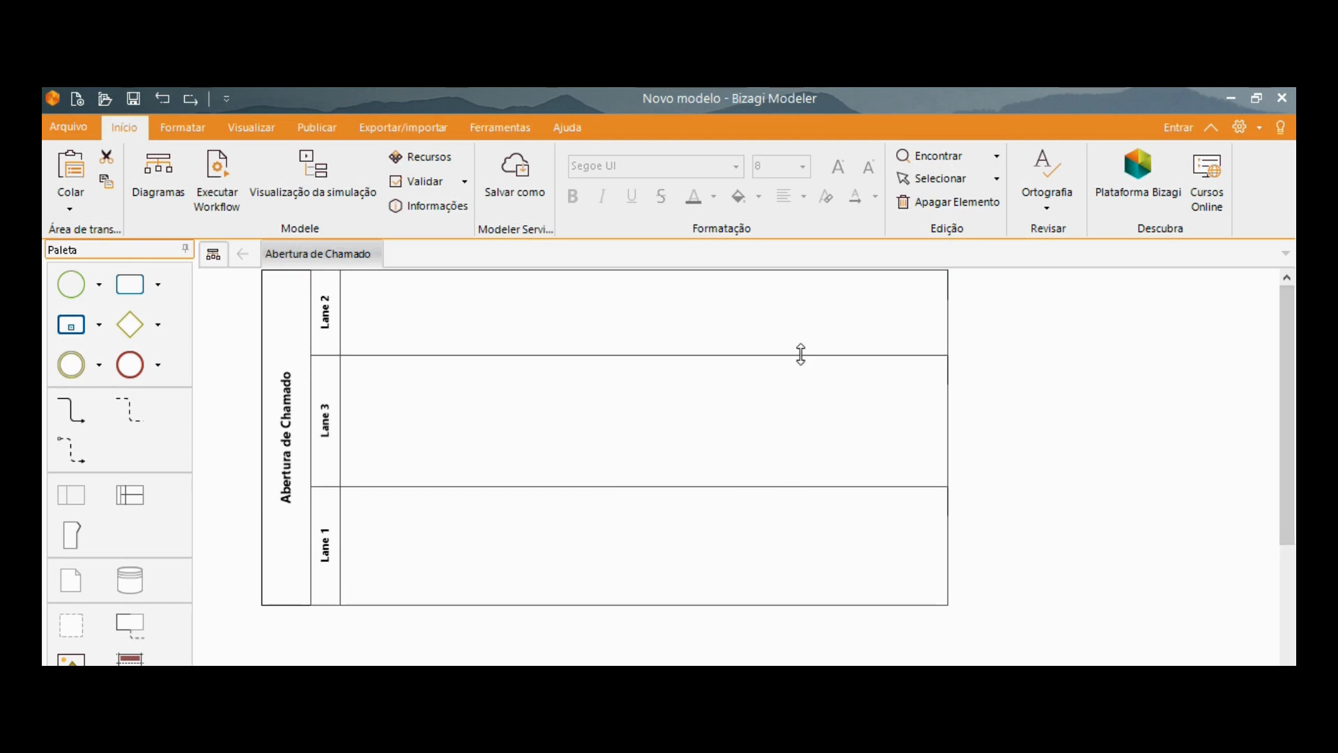
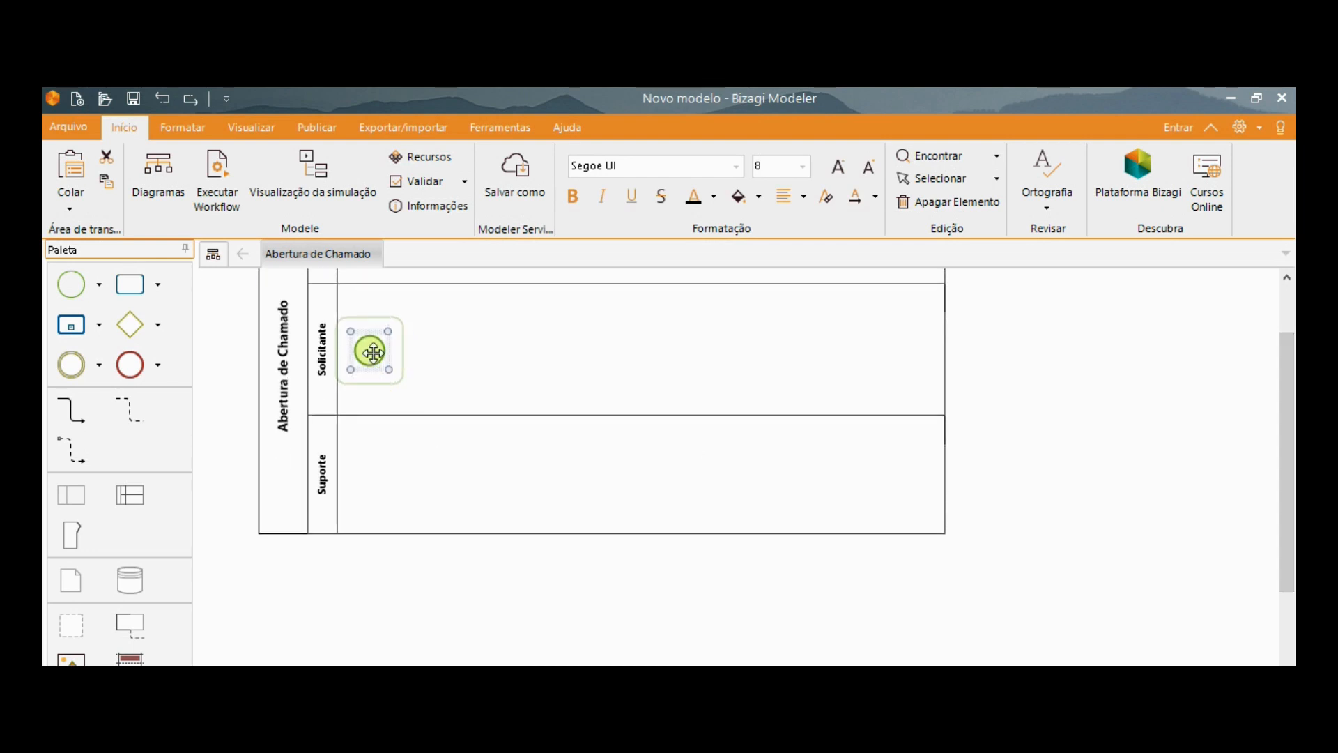
# Set the start event in the Solicitante lane to the Múltiplo event type.
pyautogui.rightClick(374, 352)
pyautogui.moveTo(462, 485)
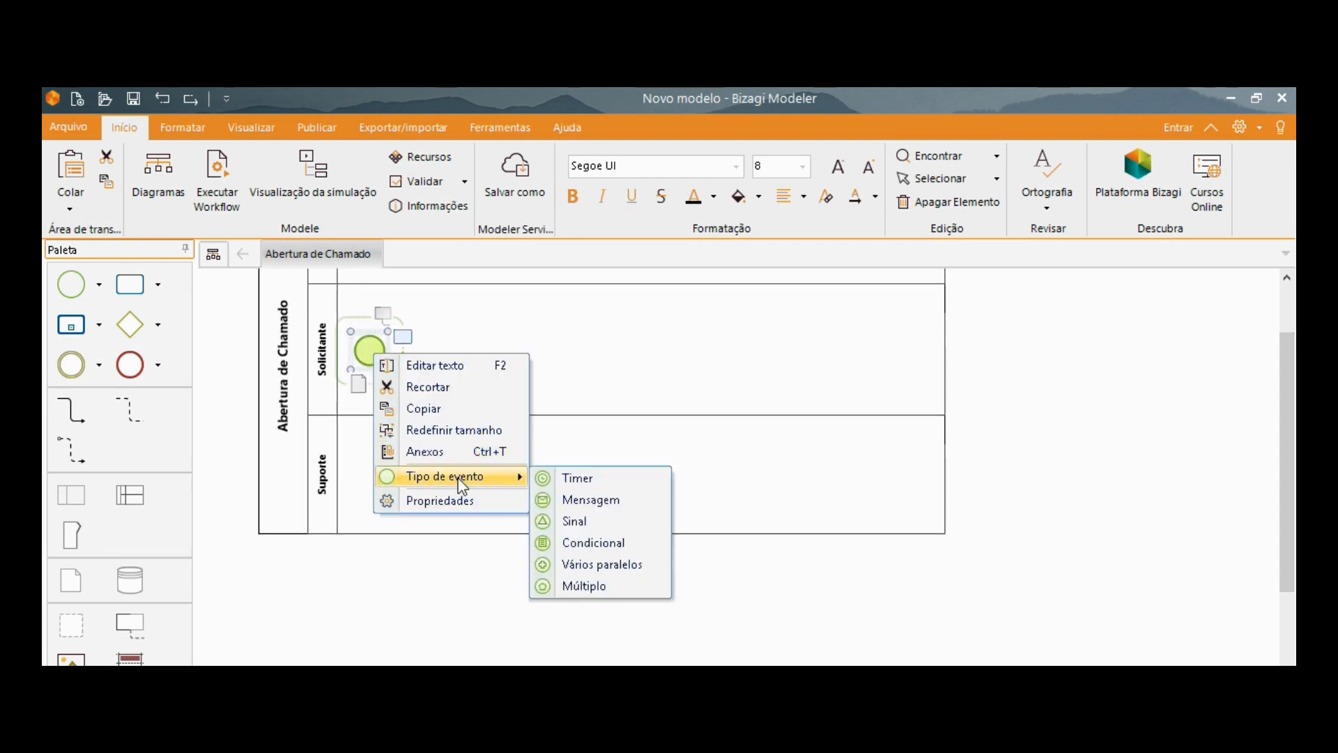
pyautogui.click(588, 591)
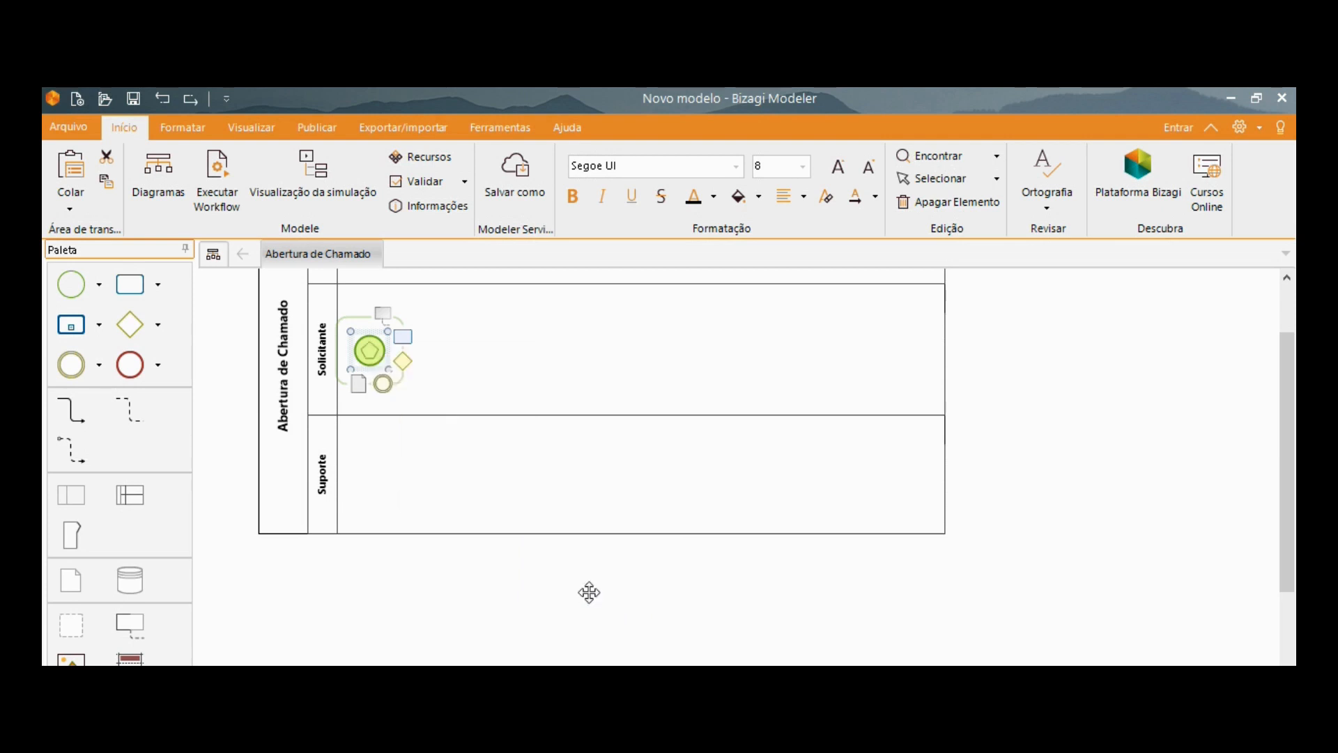
pyautogui.click(583, 301)
# Label the start event "Abertura (via 0800, email ou SMS)".
pyautogui.click(373, 350)
pyautogui.rightClick(374, 349)
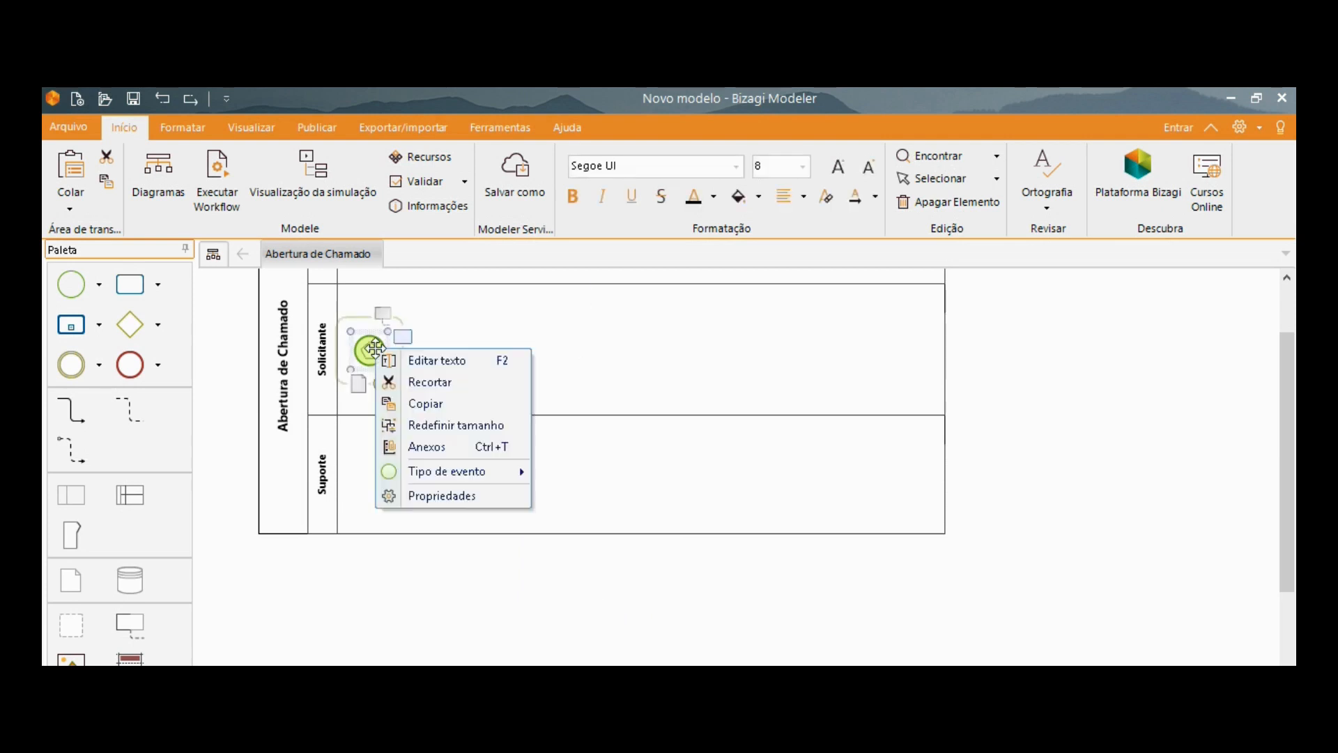
pyautogui.click(436, 361)
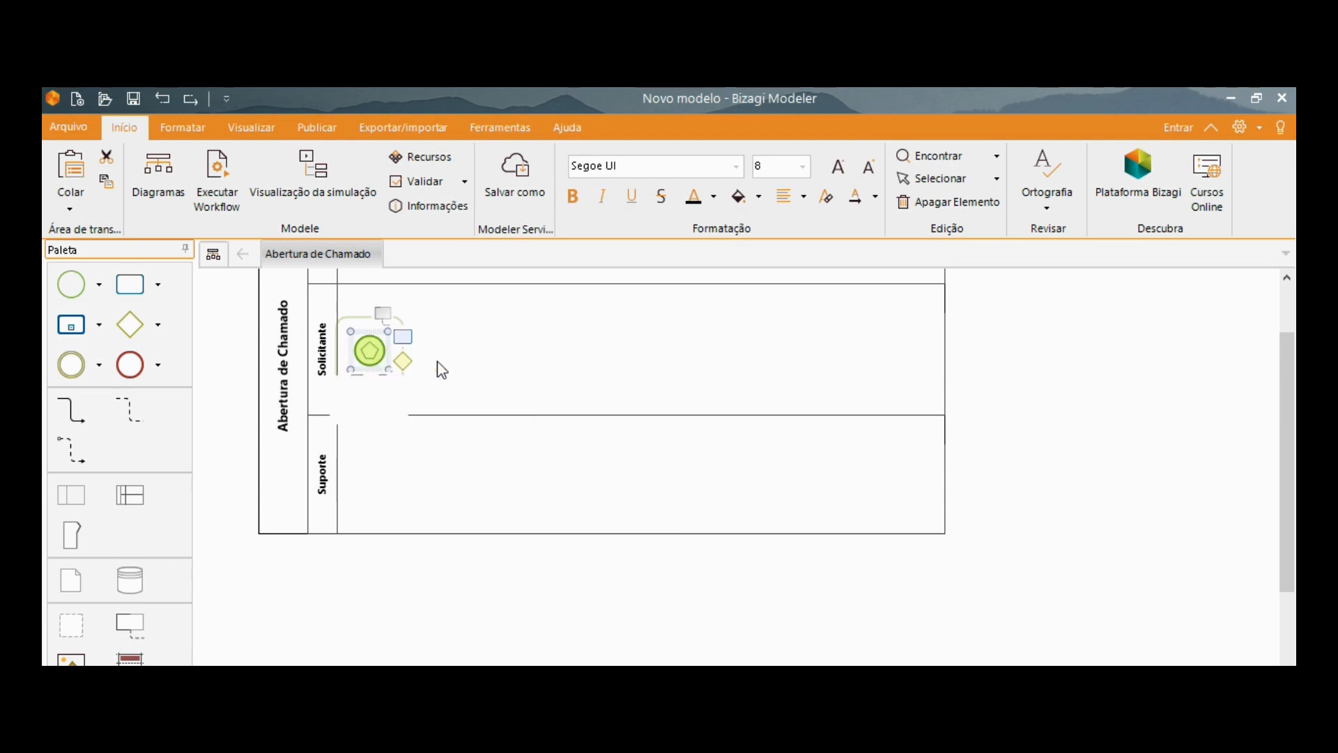
pyautogui.write('Abertura (via 0800) email ou SMS')
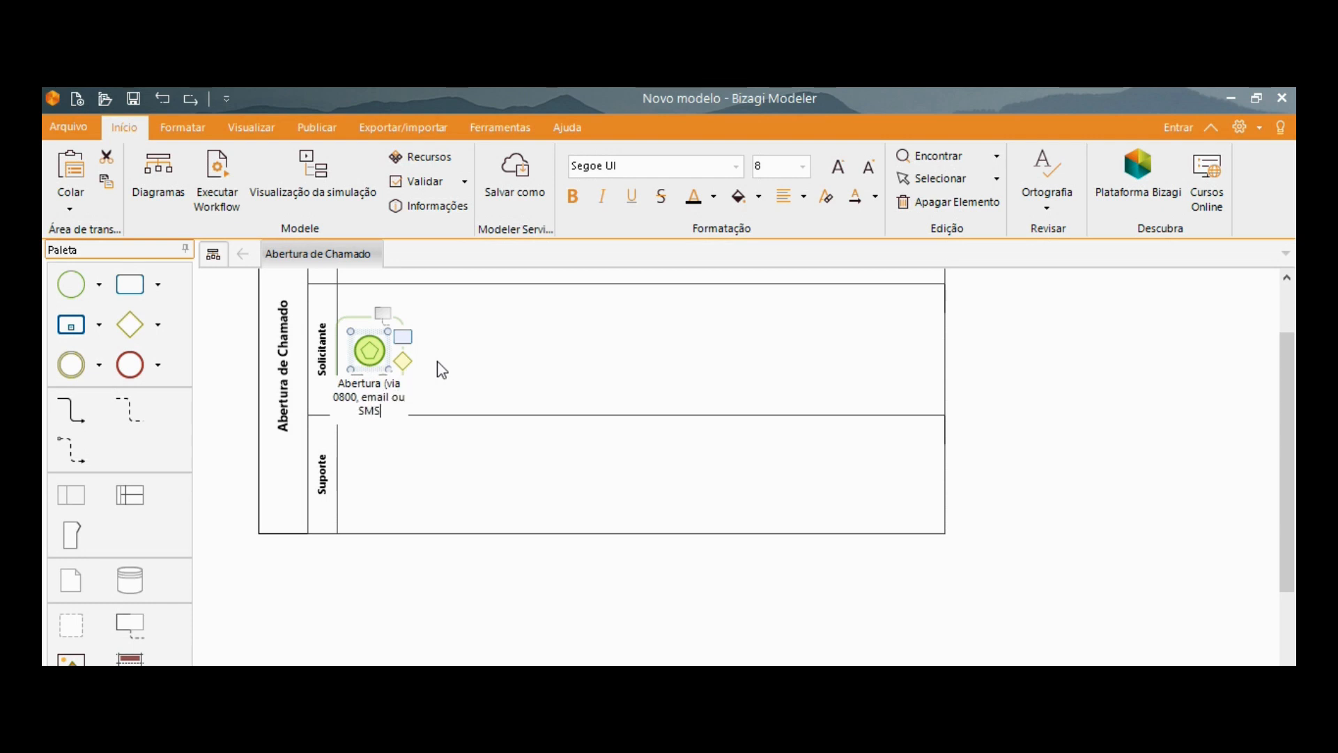
pyautogui.write(')')
pyautogui.click(529, 388)
# Widen the start event's label to fit on two lines and shift the event slightly right within the Solicitante lane.
pyautogui.click(396, 390)
pyautogui.moveTo(417, 400); pyautogui.dragTo(462, 399)
pyautogui.moveTo(370, 350); pyautogui.dragTo(411, 380)
pyautogui.click(535, 390)
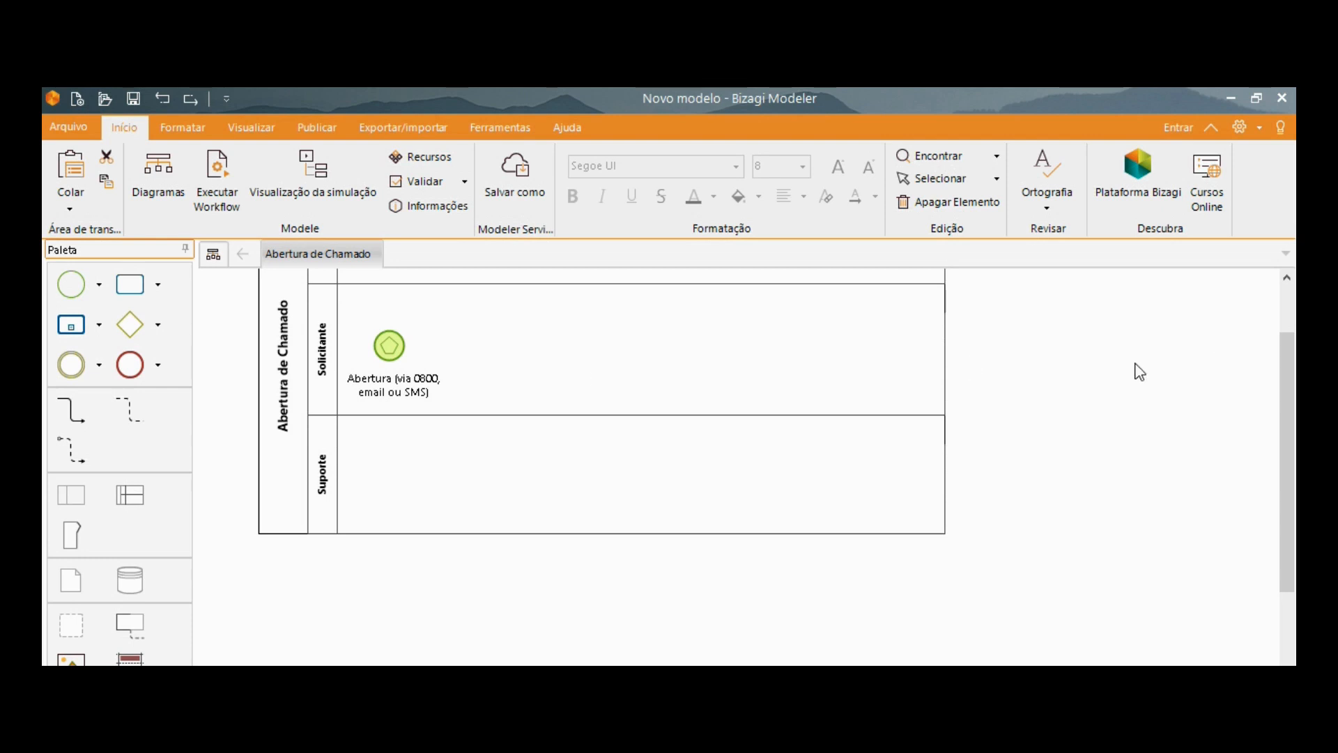
# Add an unnamed gateway to the right of the start event in the Solicitante lane, connected by a sequence flow.
pyautogui.moveTo(1290, 388); pyautogui.dragTo(1292, 347)
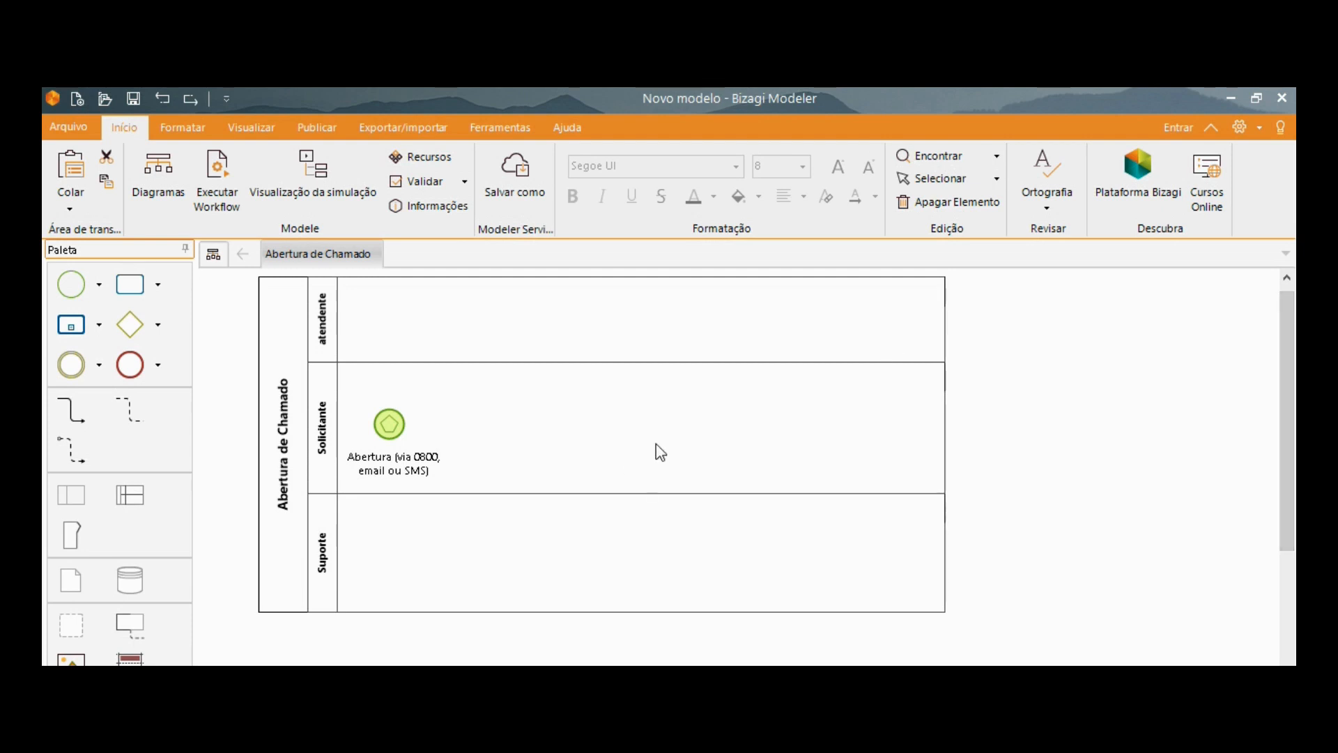
pyautogui.click(388, 425)
pyautogui.moveTo(424, 443); pyautogui.dragTo(520, 435)
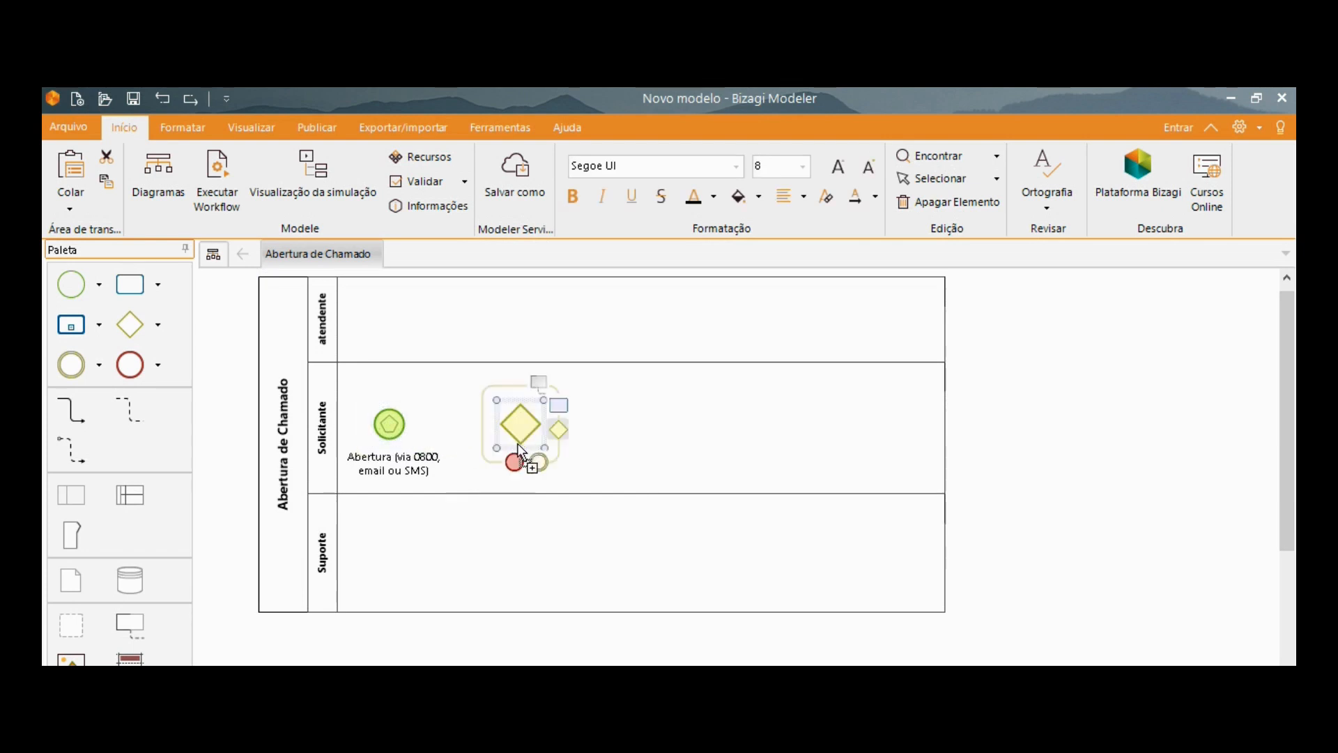
pyautogui.click(478, 484)
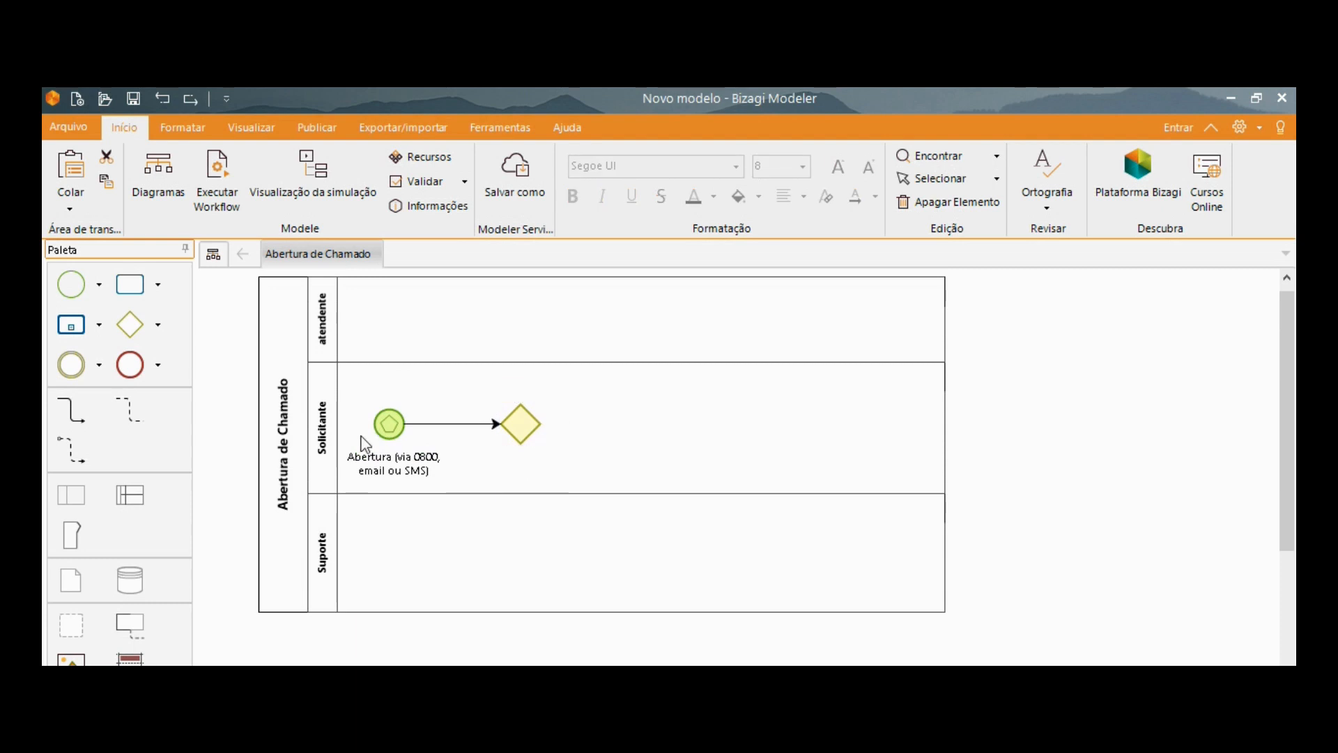
pyautogui.click(401, 428)
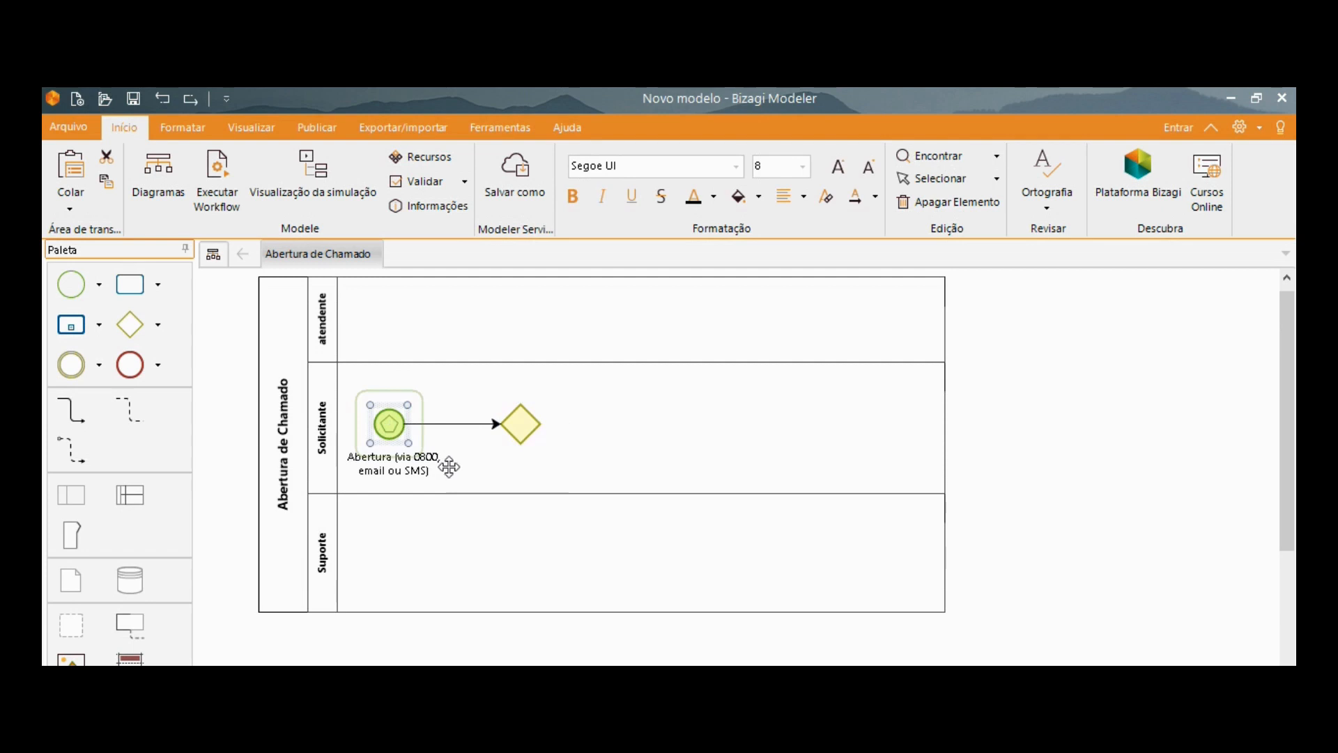
pyautogui.click(469, 476)
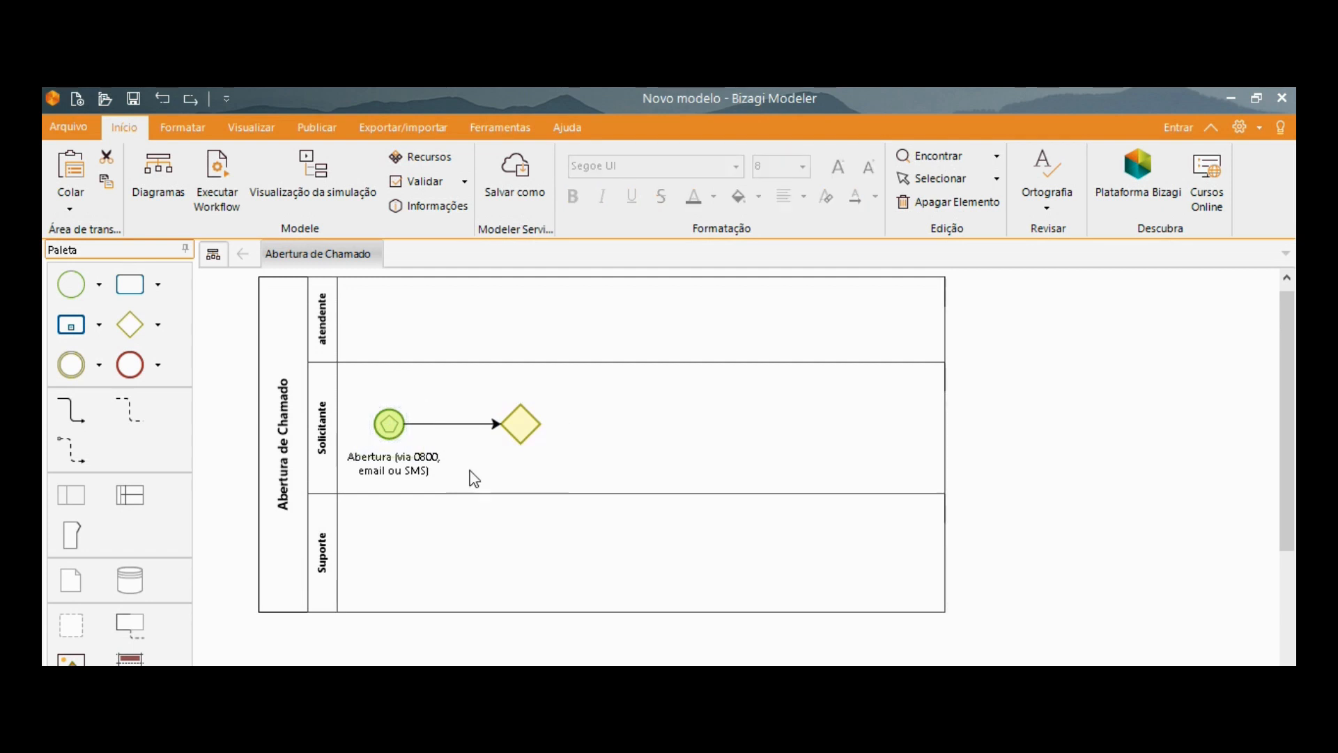
# Change the gateway's type to Gateway exclusivo baseado em evento.
pyautogui.rightClick(522, 423)
pyautogui.moveTo(662, 578)
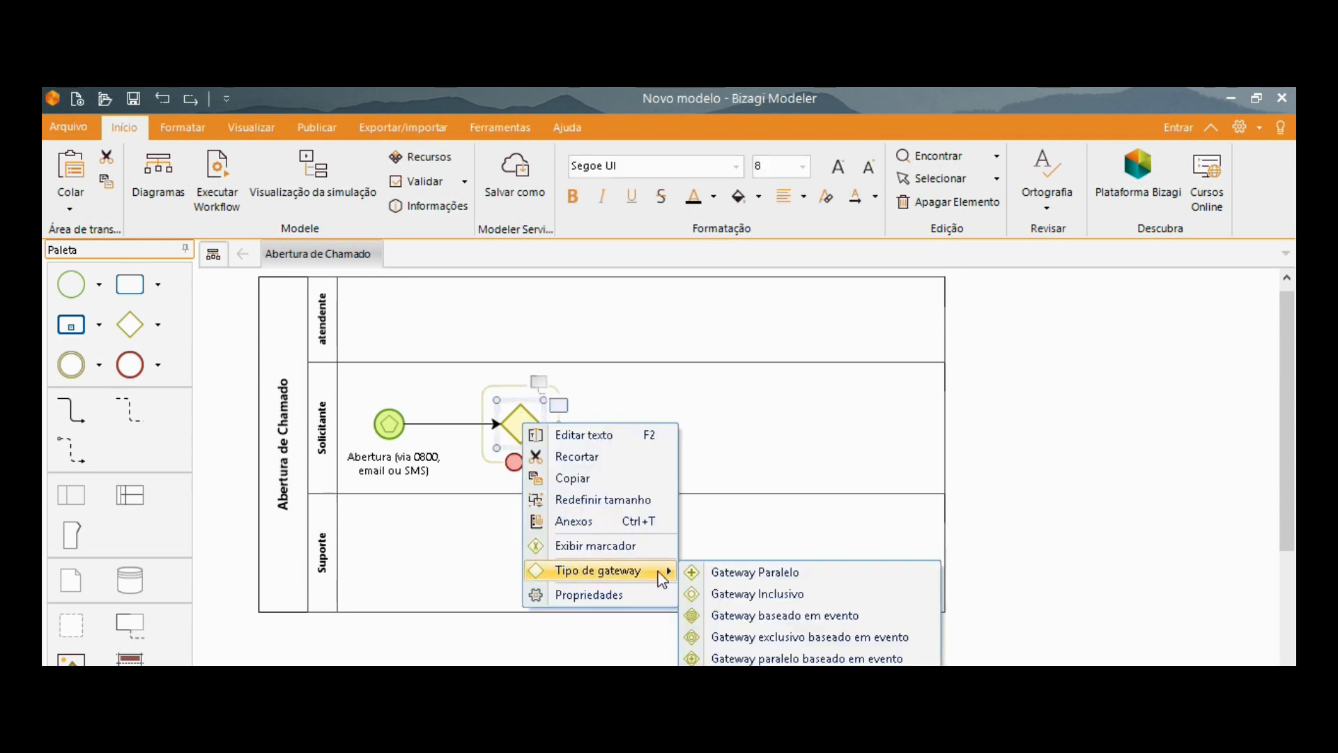
pyautogui.moveTo(1293, 471); pyautogui.dragTo(1293, 516)
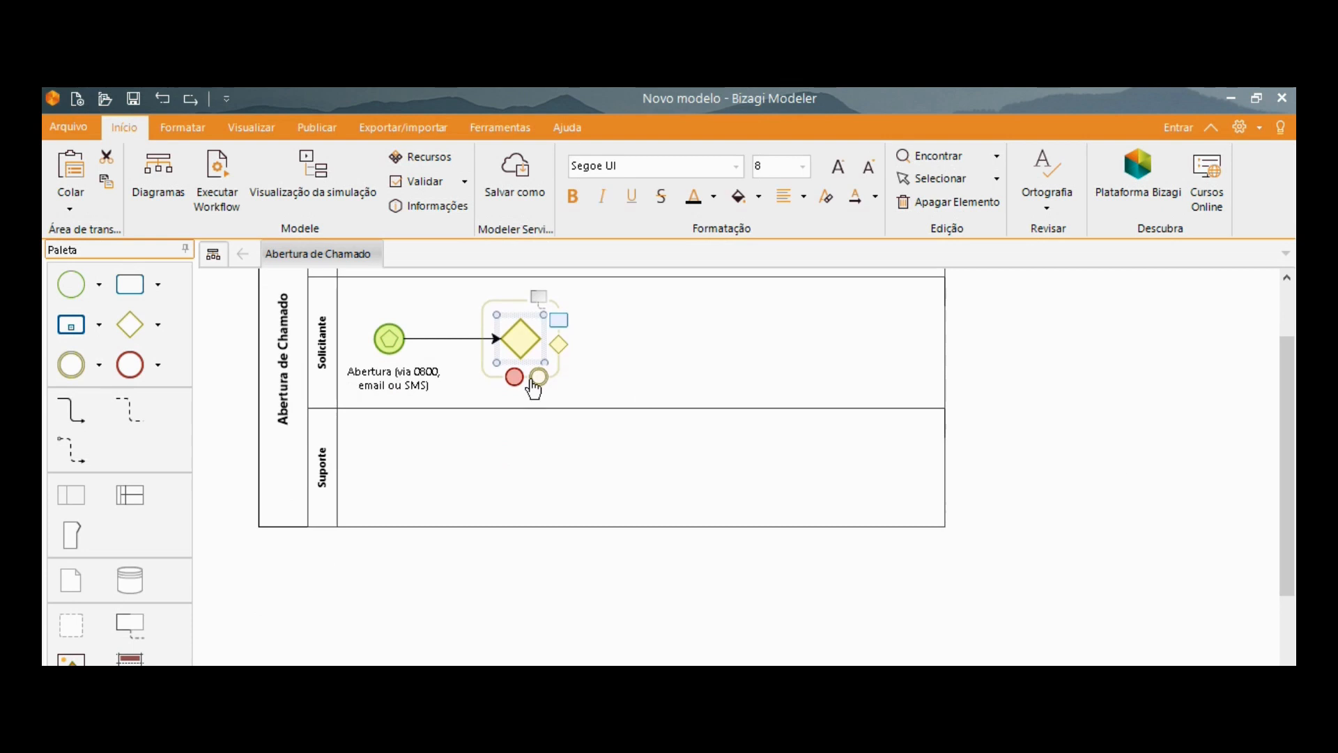
pyautogui.rightClick(517, 342)
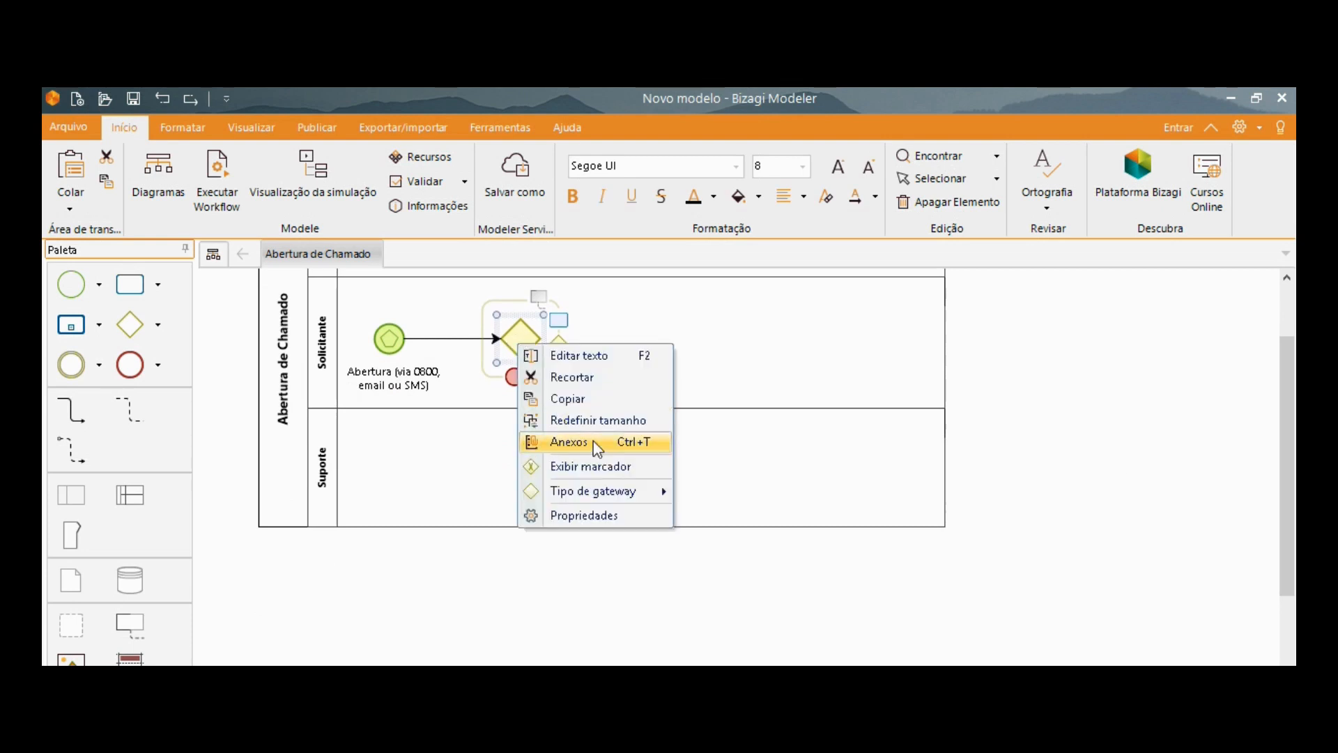
pyautogui.moveTo(622, 499)
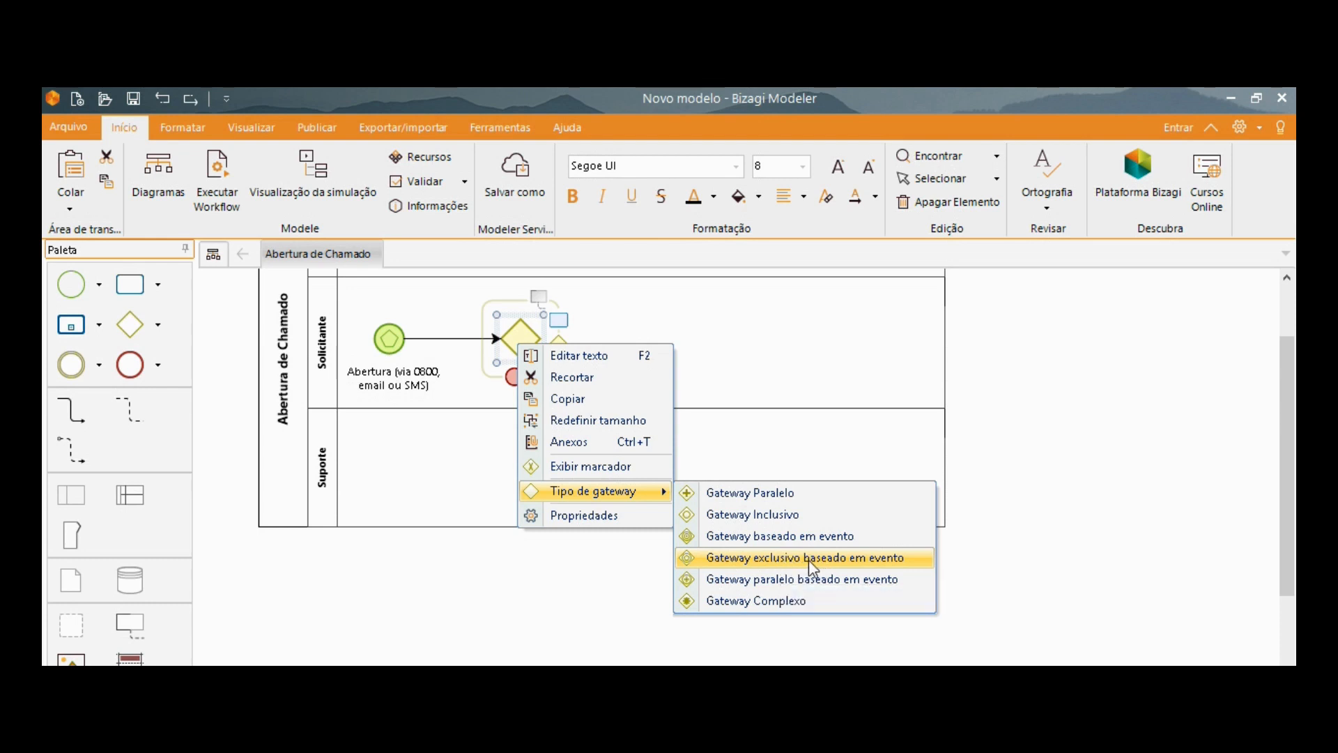
pyautogui.click(809, 559)
pyautogui.click(683, 344)
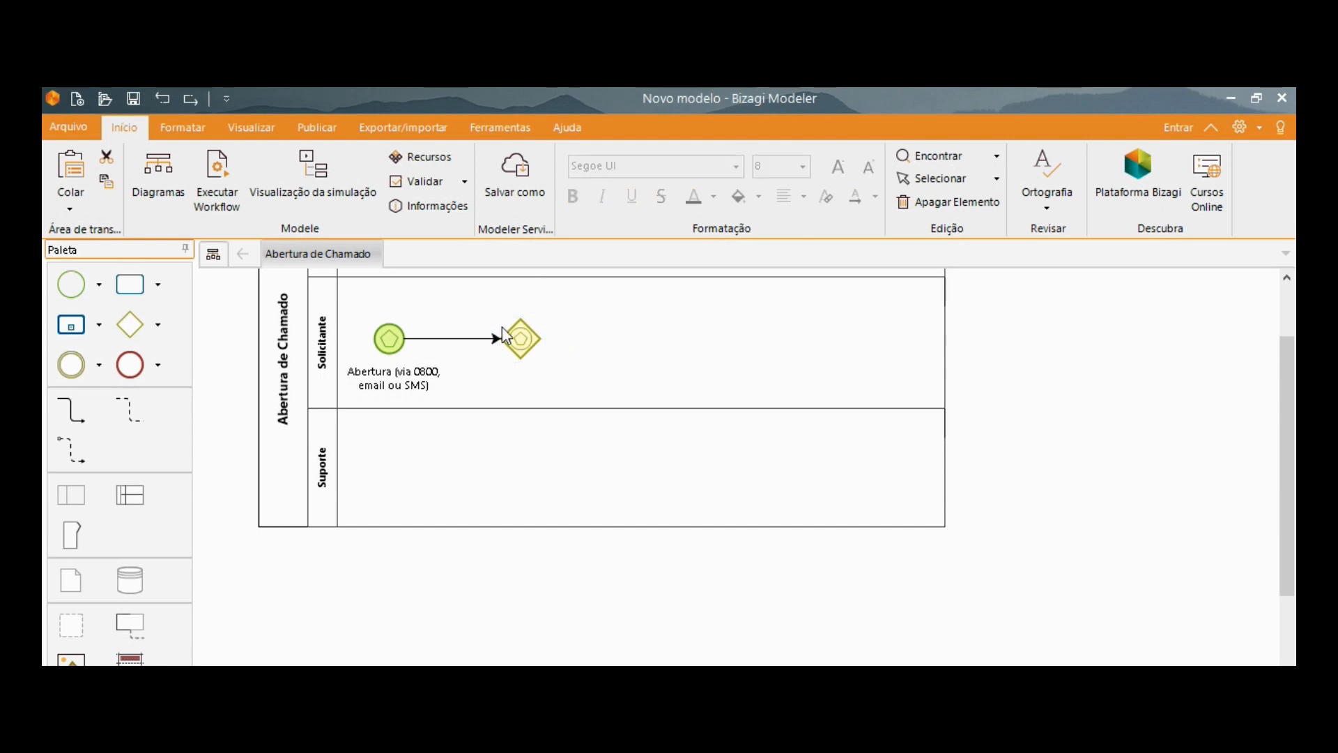
pyautogui.click(521, 340)
pyautogui.click(389, 339)
pyautogui.scroll(1, 683, 346)
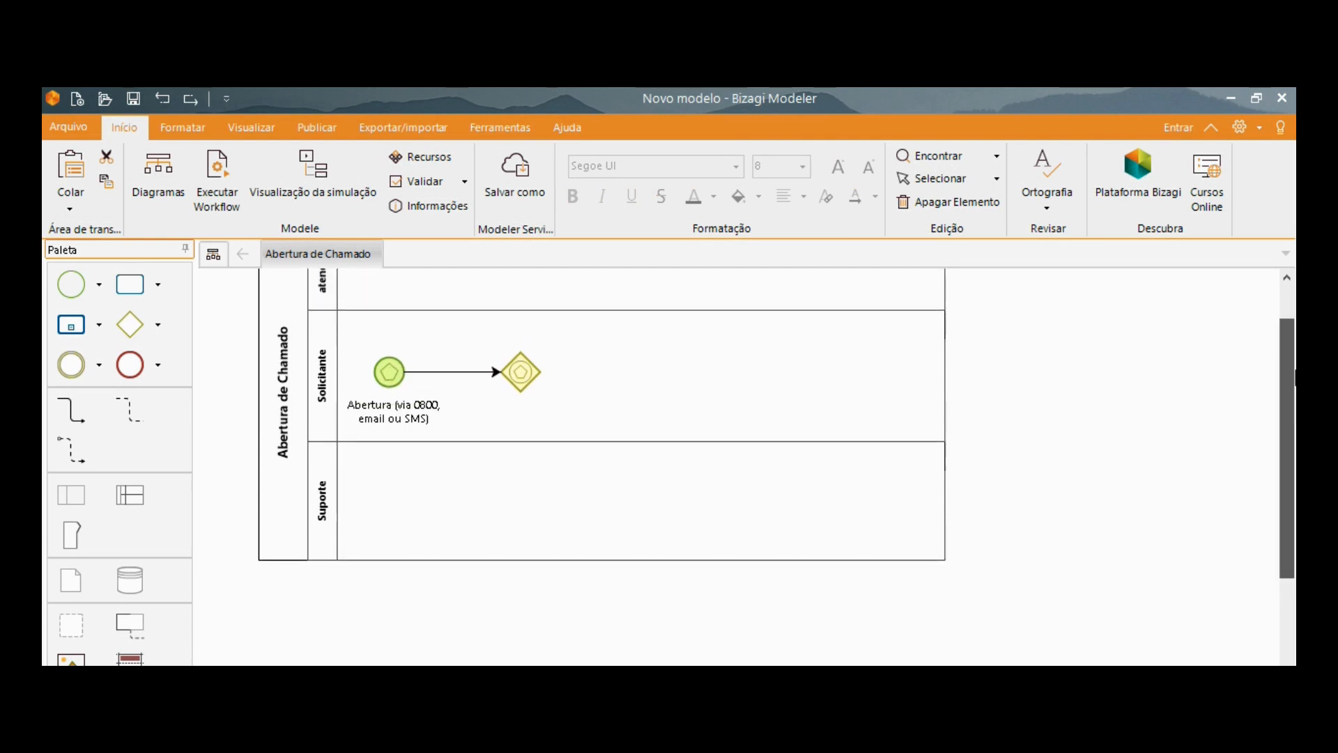
pyautogui.scroll(1, 627, 418)
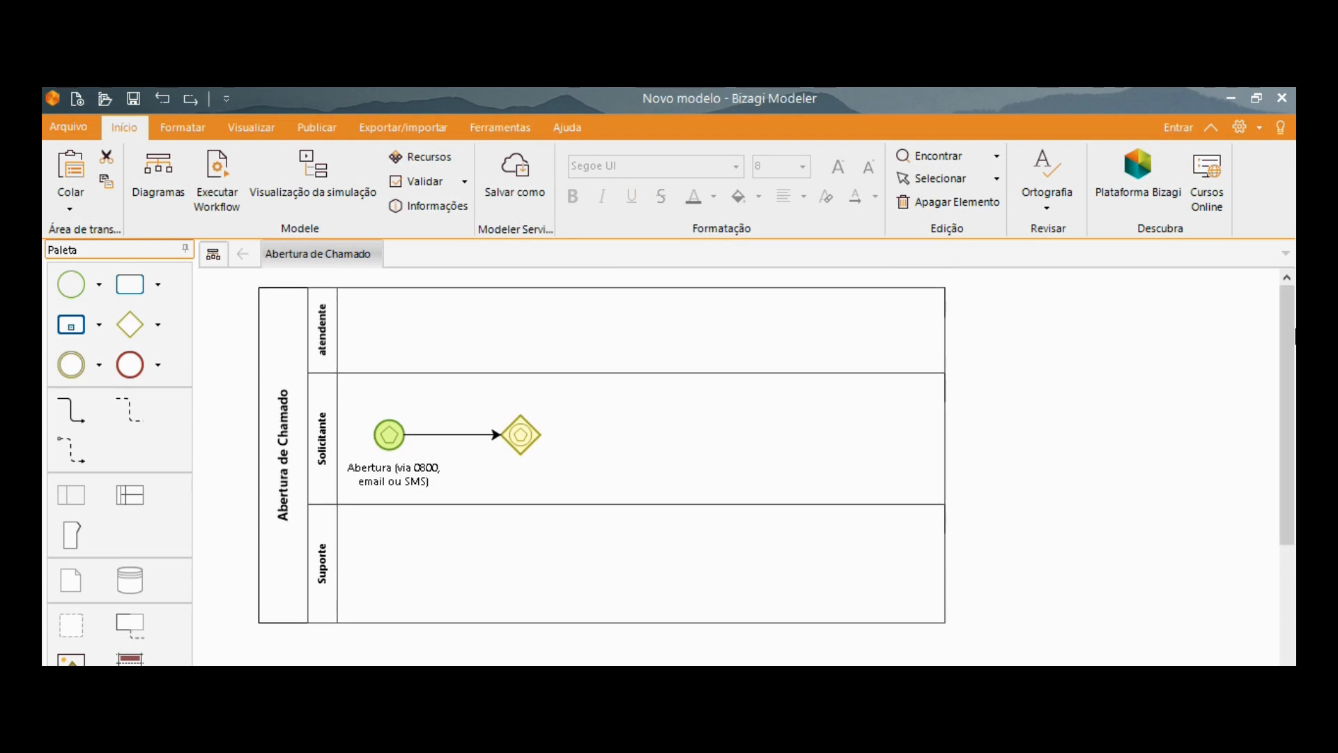
pyautogui.moveTo(1287, 383); pyautogui.dragTo(1290, 402)
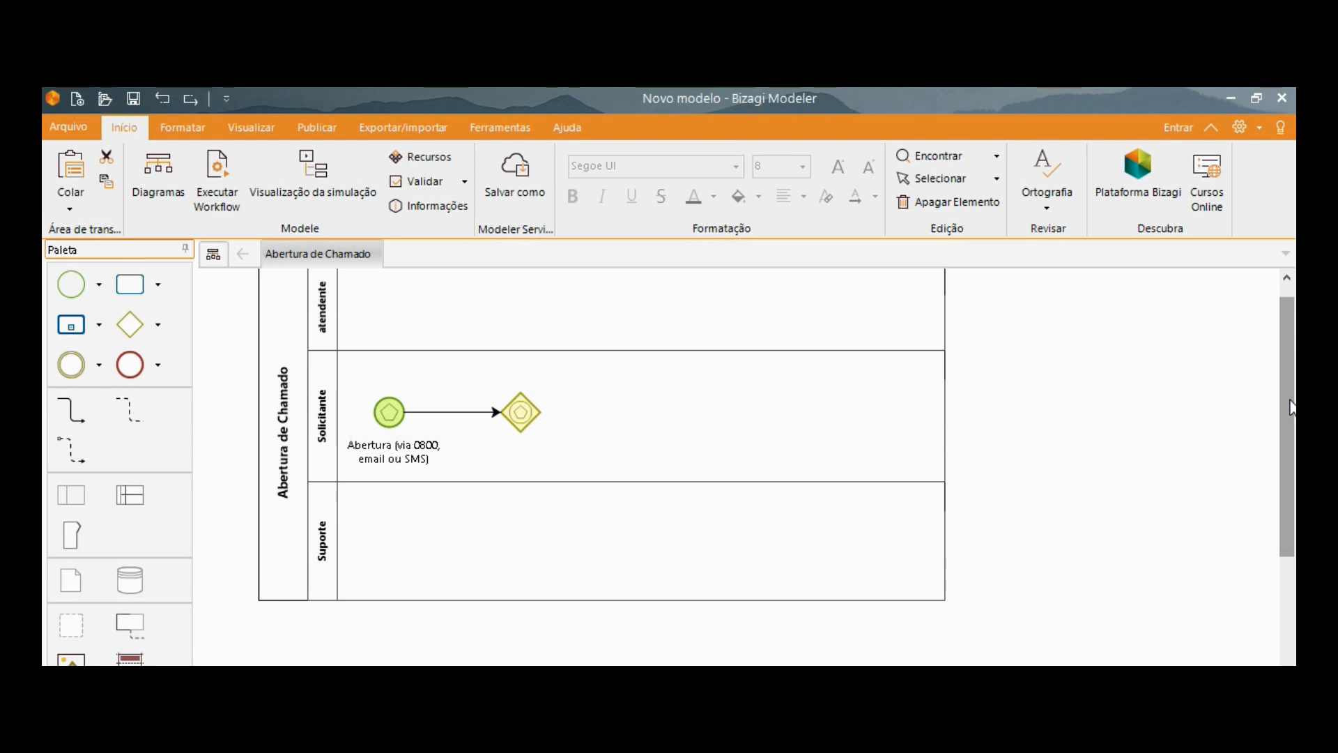
# Add a task connected from the gateway and move it up into the atendente lane.
pyautogui.click(522, 412)
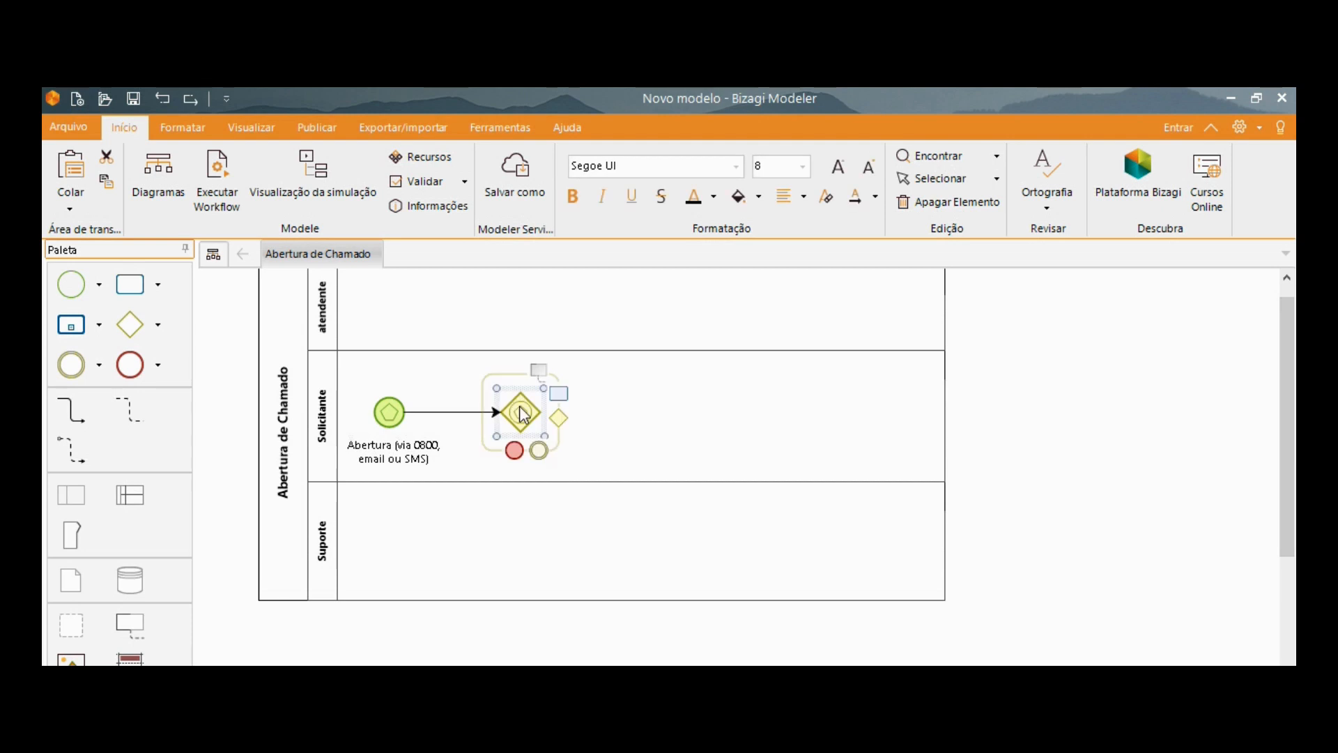
pyautogui.click(558, 395)
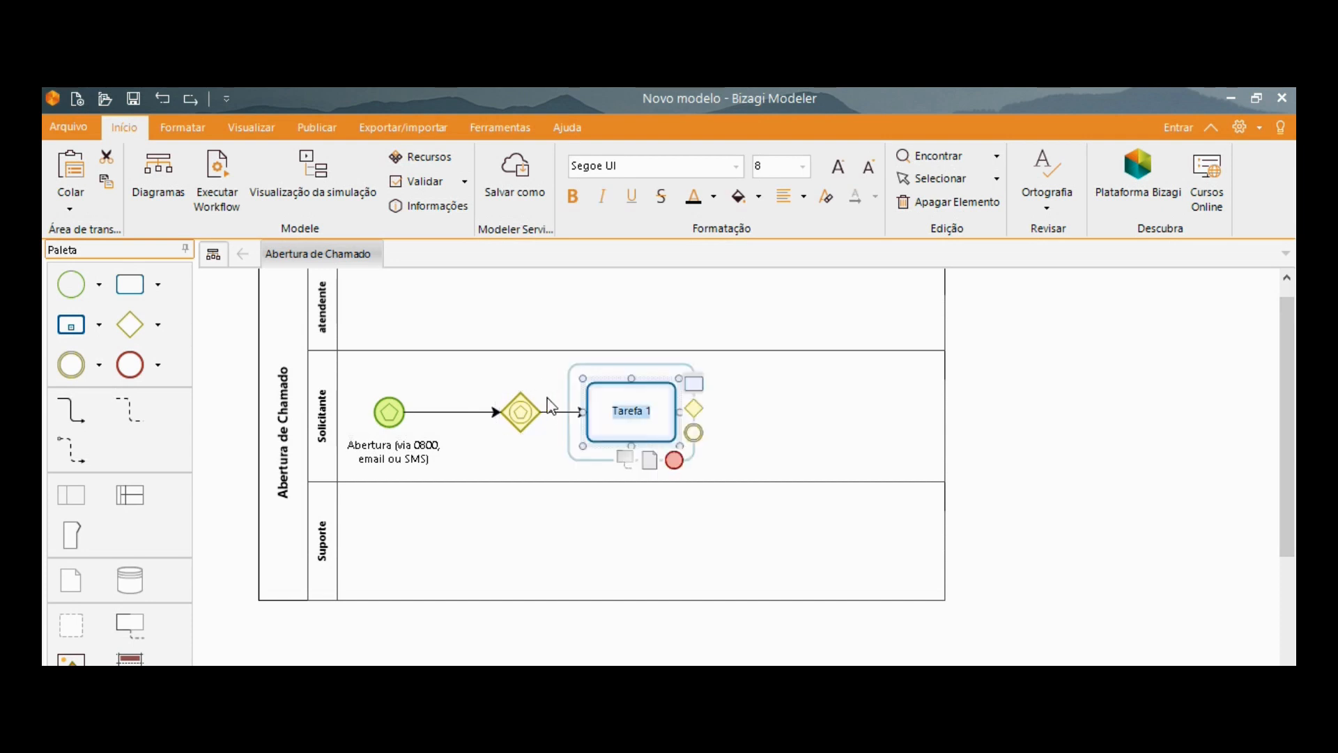
pyautogui.moveTo(646, 378); pyautogui.dragTo(638, 276)
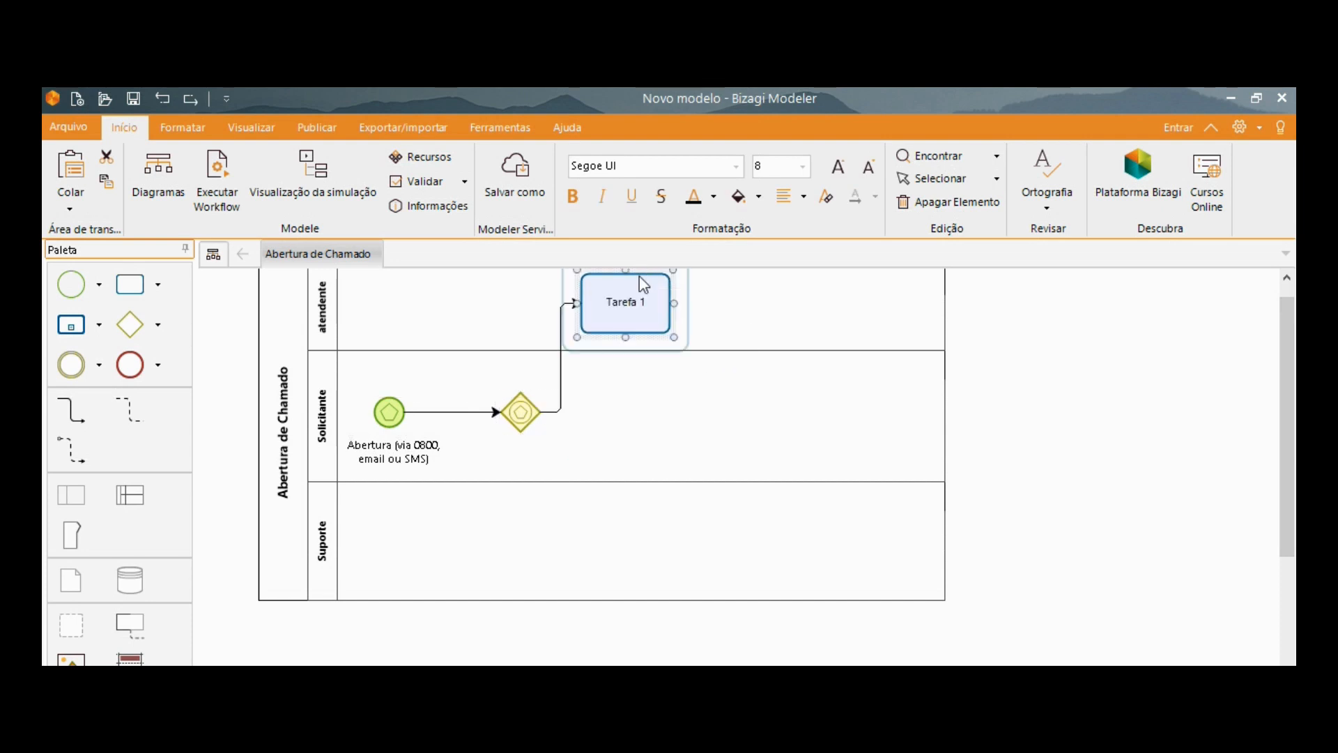
pyautogui.click(662, 463)
# Rename the task in the atendente lane as "Registrar chamado no CRM".
pyautogui.scroll(1, 662, 465)
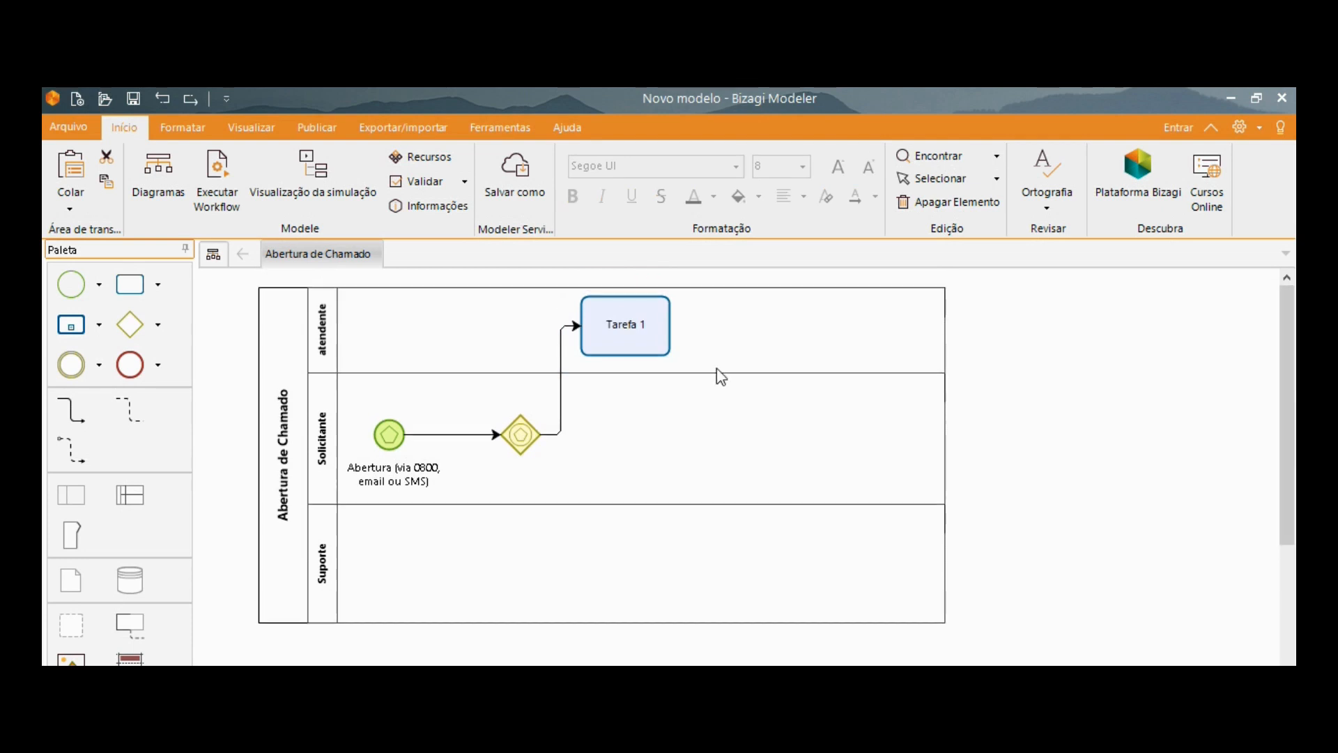
pyautogui.doubleClick(647, 327)
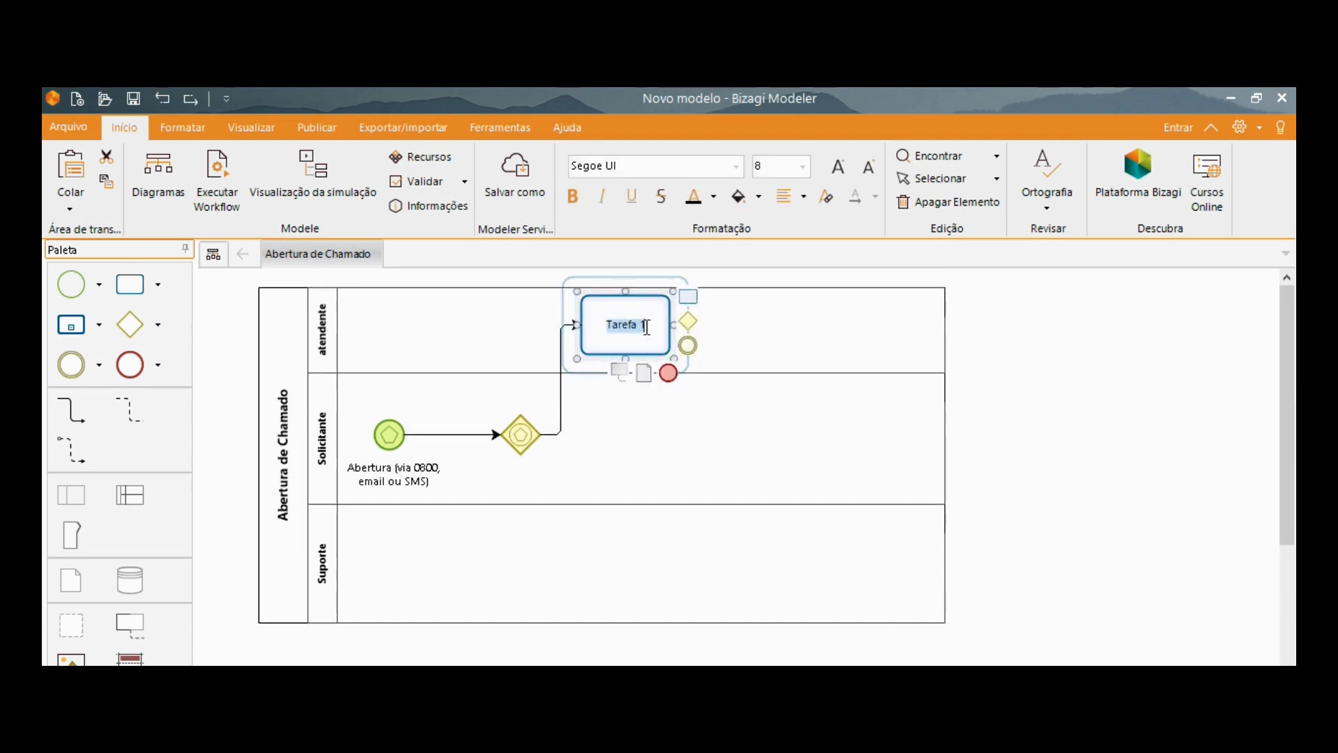
pyautogui.write('Registrar chamad')
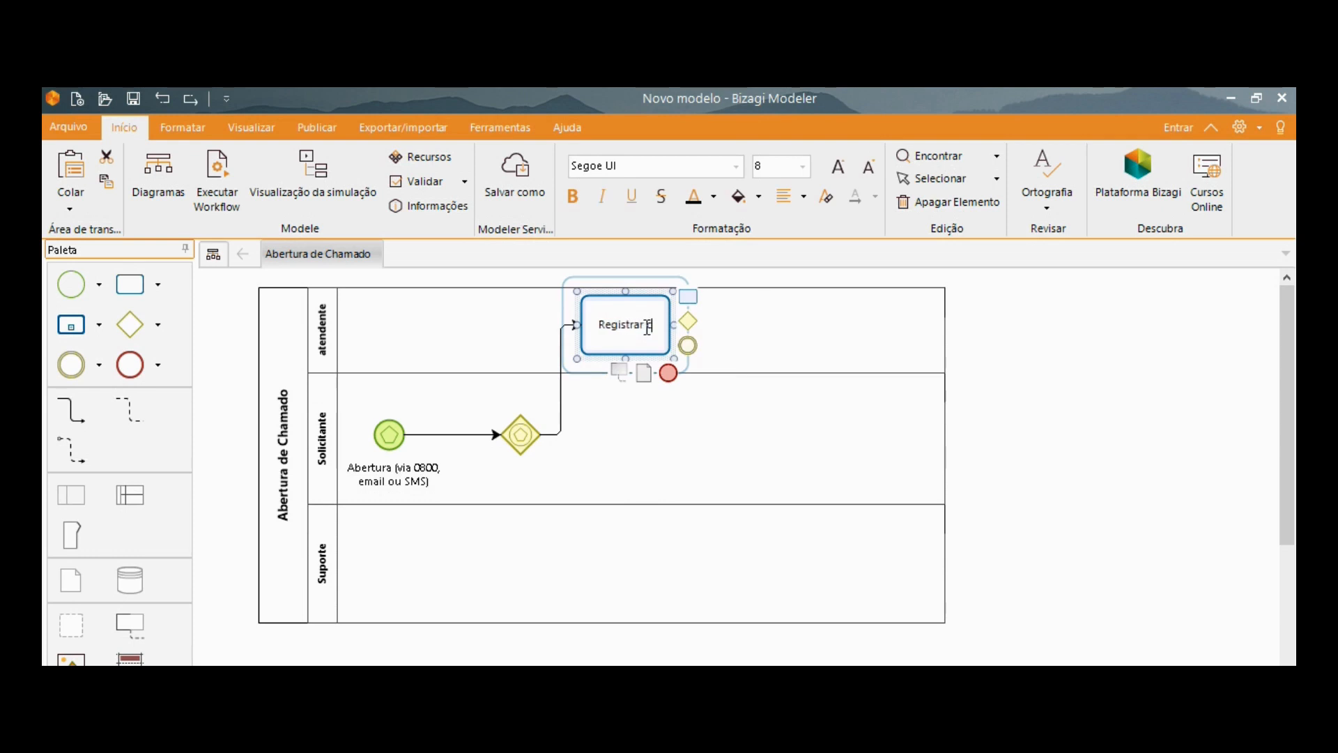
pyautogui.write('o')
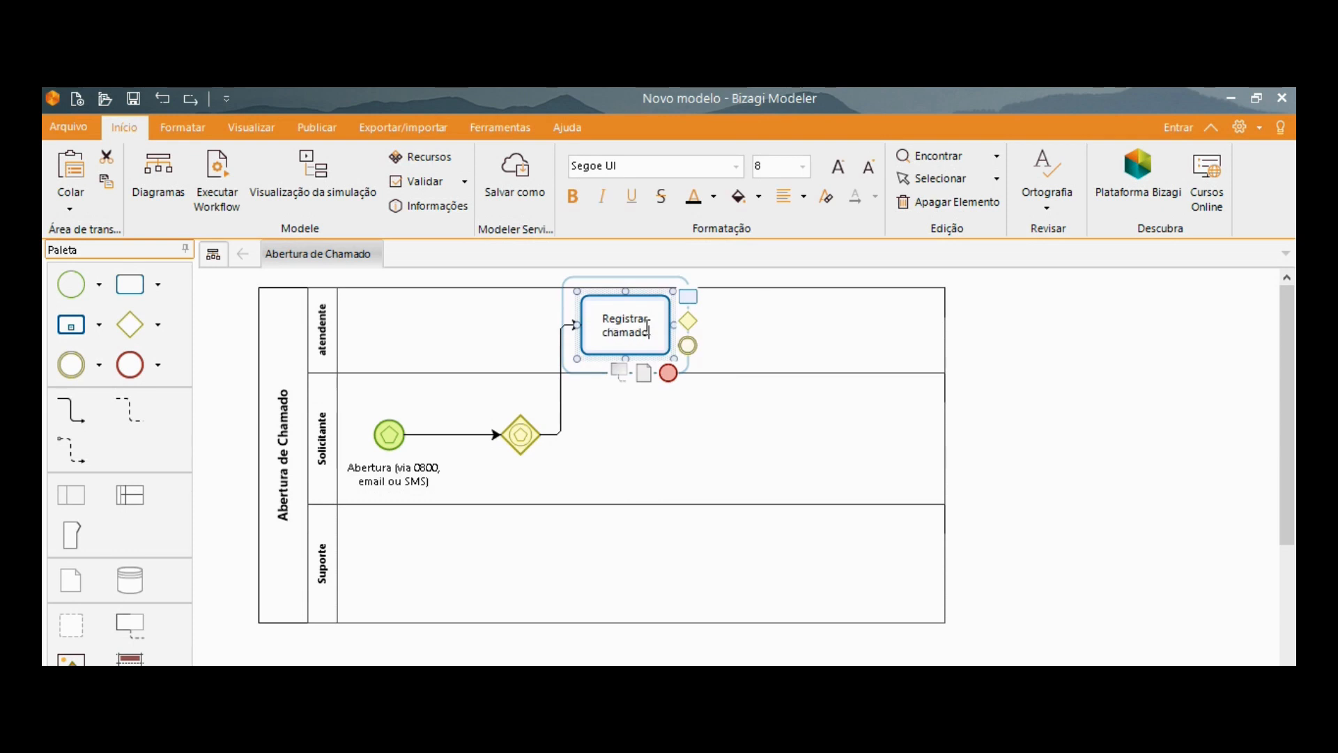
pyautogui.write(' no CRM')
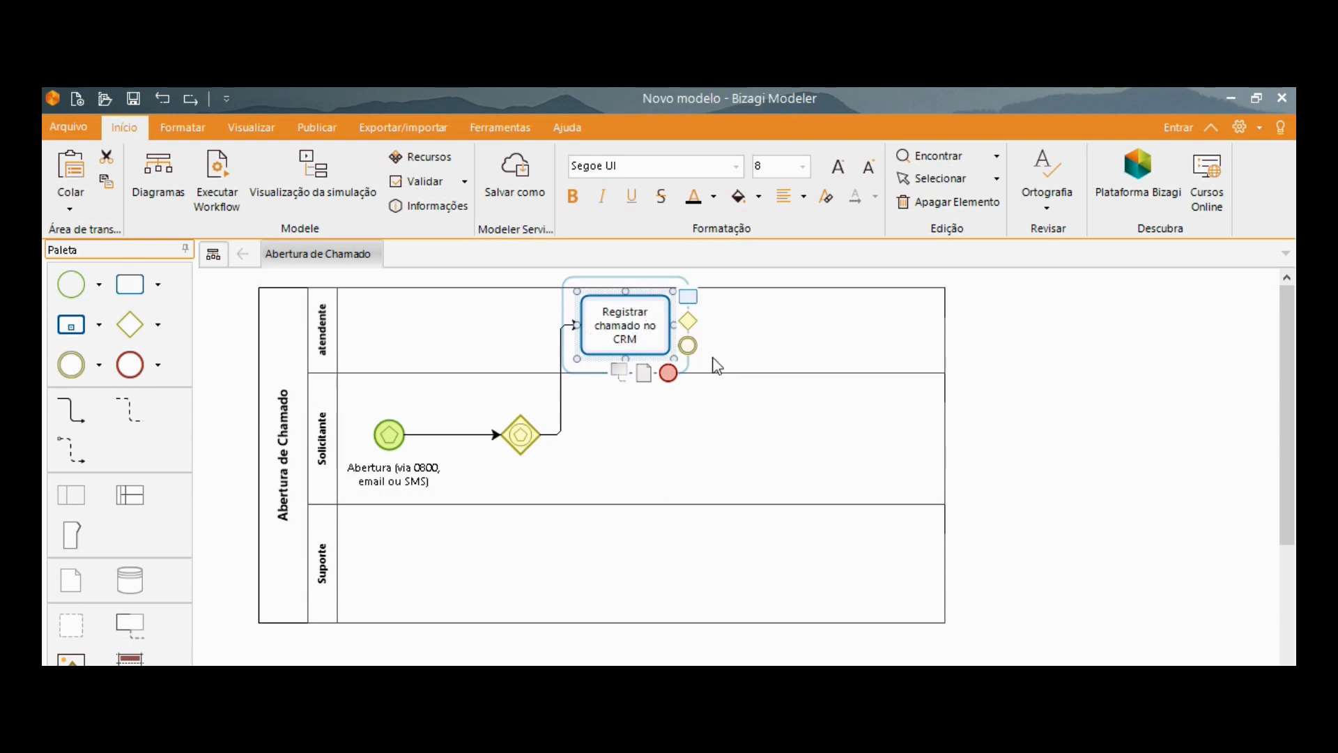
pyautogui.click(749, 430)
pyautogui.click(749, 431)
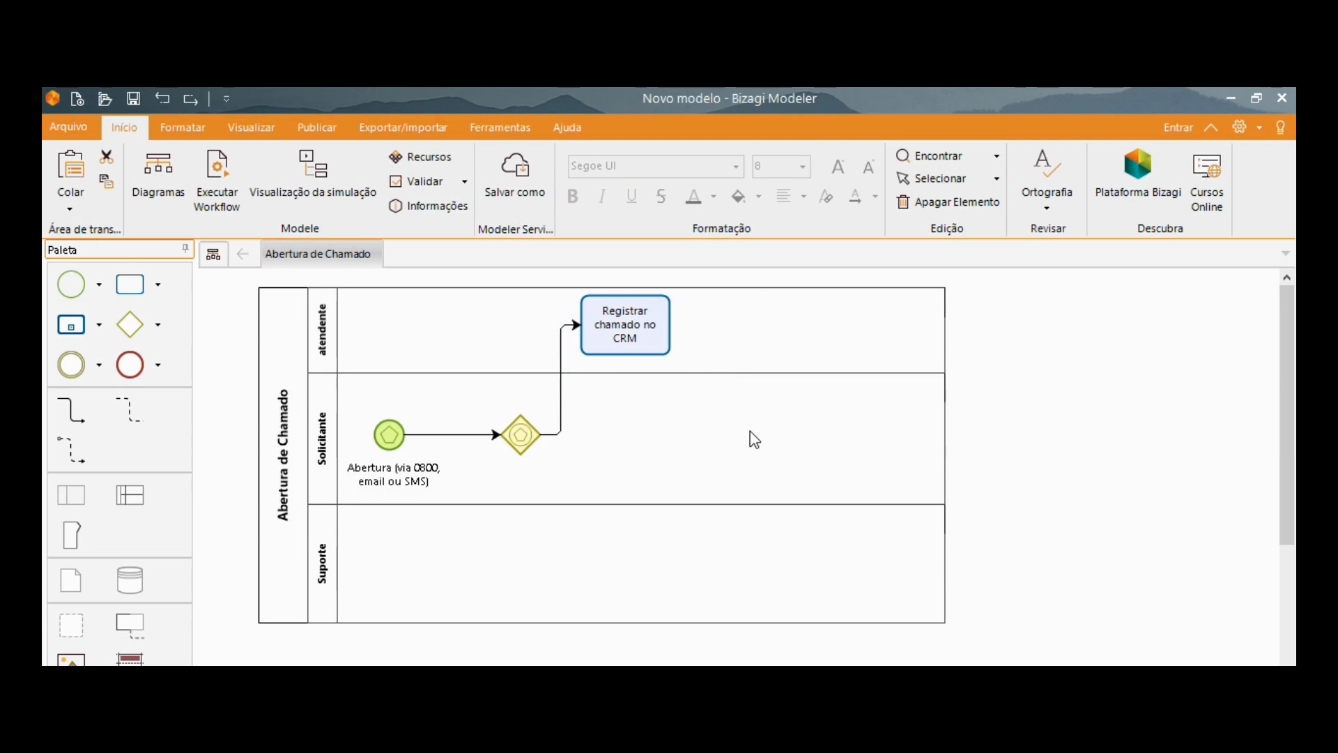
# Nudge the Registrar chamado no CRM task slightly right and set its task type to Usuário Tarefa.
pyautogui.click(598, 309)
pyautogui.moveTo(598, 309); pyautogui.dragTo(608, 307)
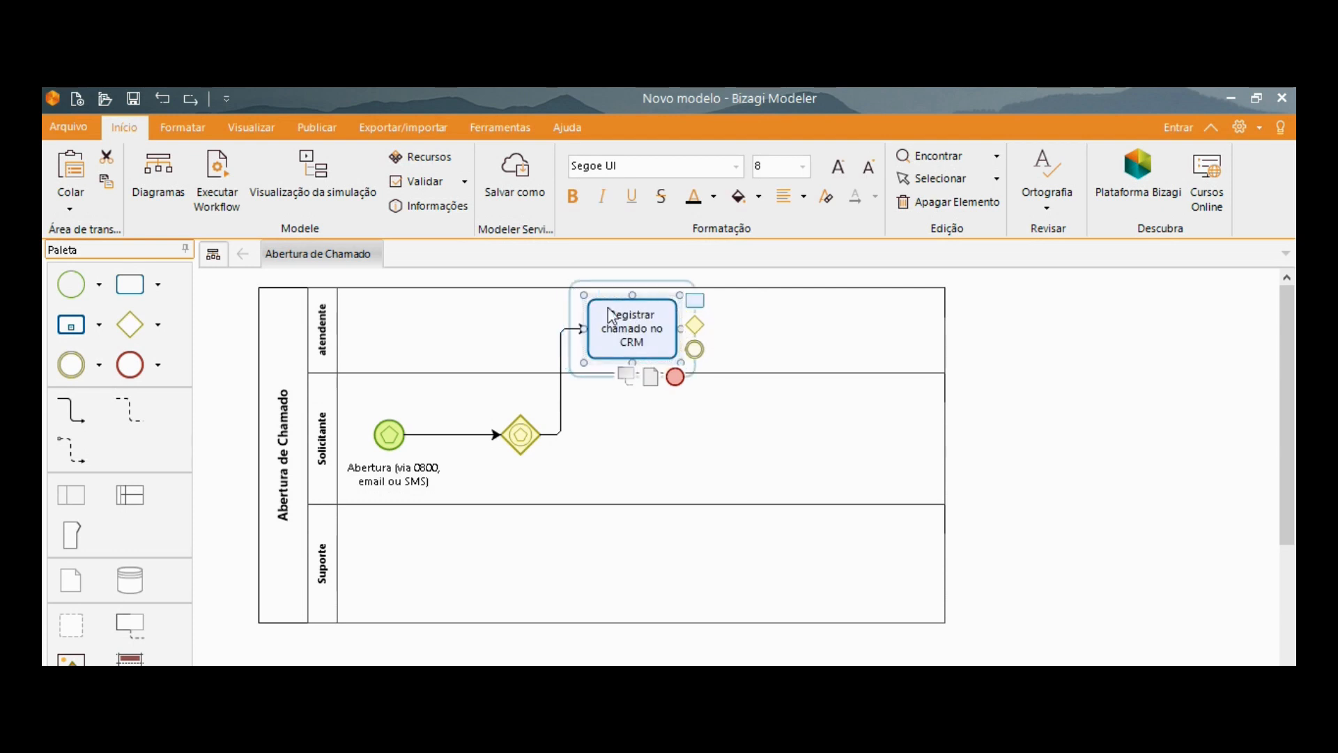
pyautogui.click(816, 412)
pyautogui.click(615, 307)
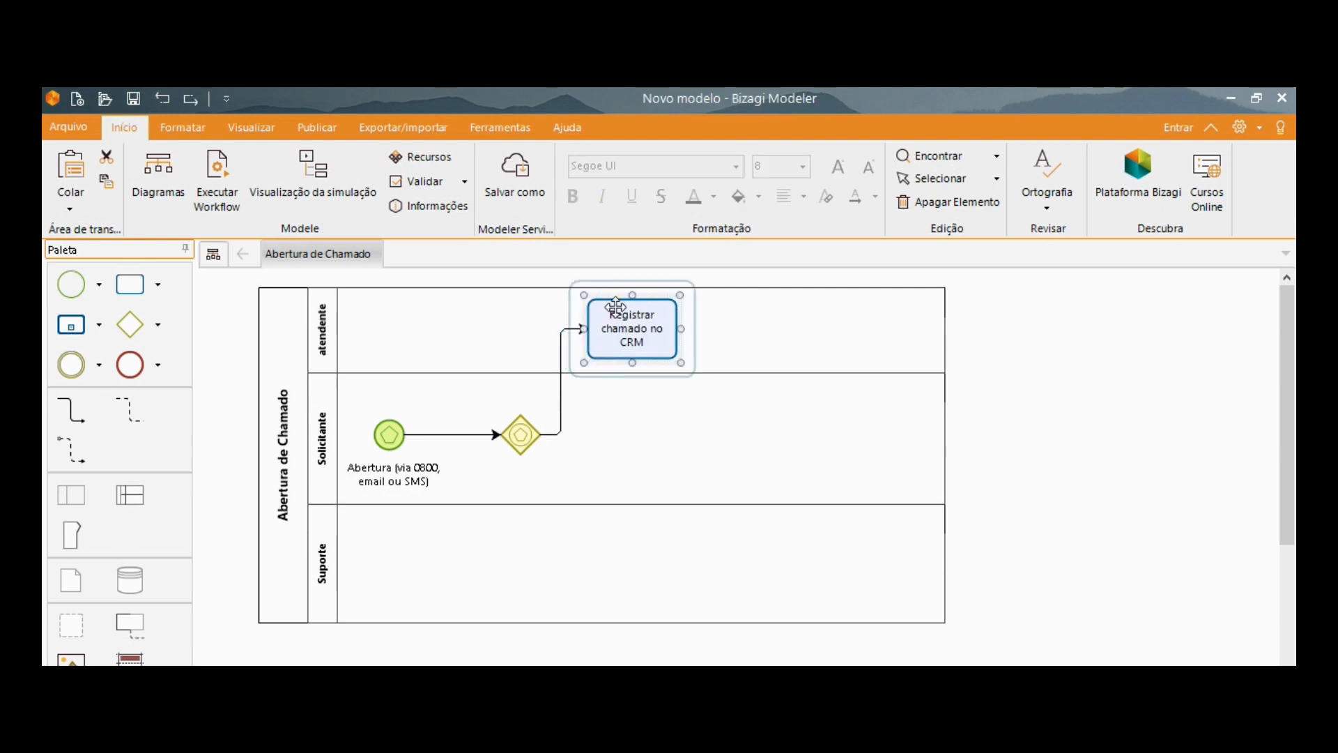
pyautogui.rightClick(616, 307)
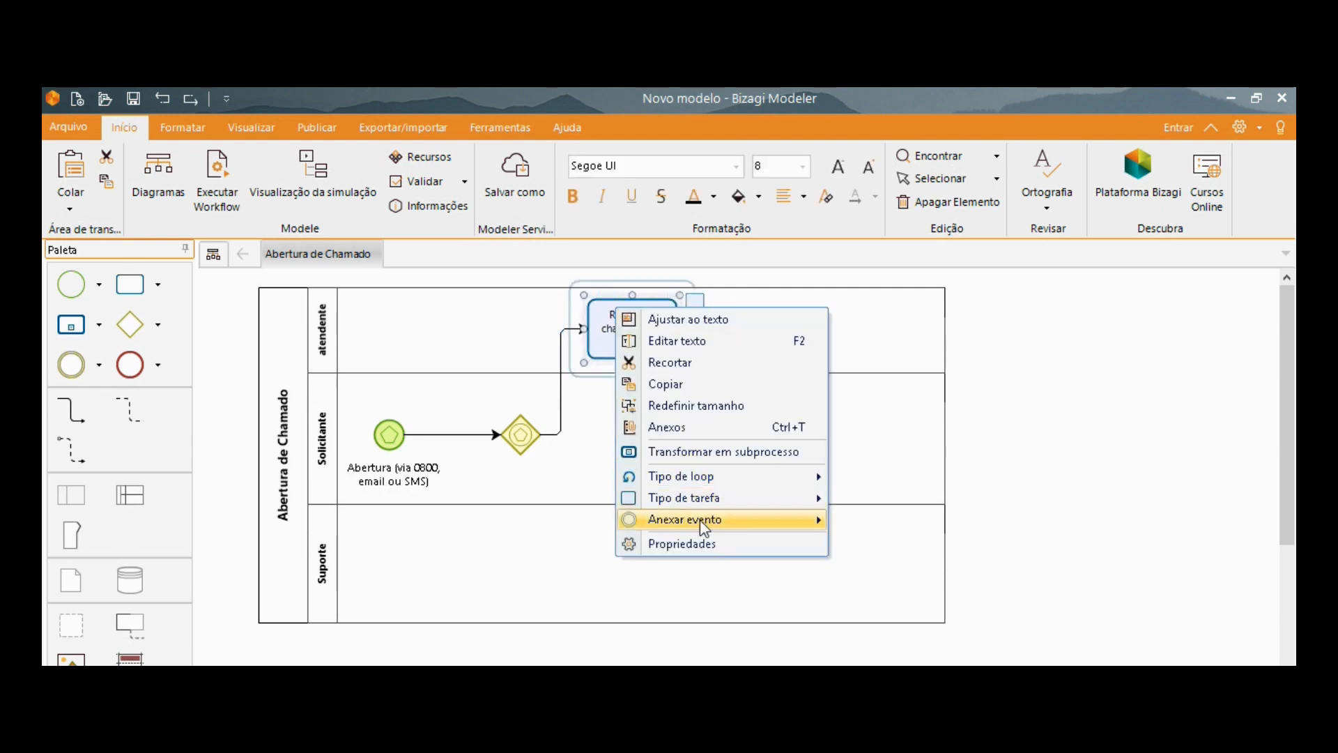
pyautogui.moveTo(703, 524)
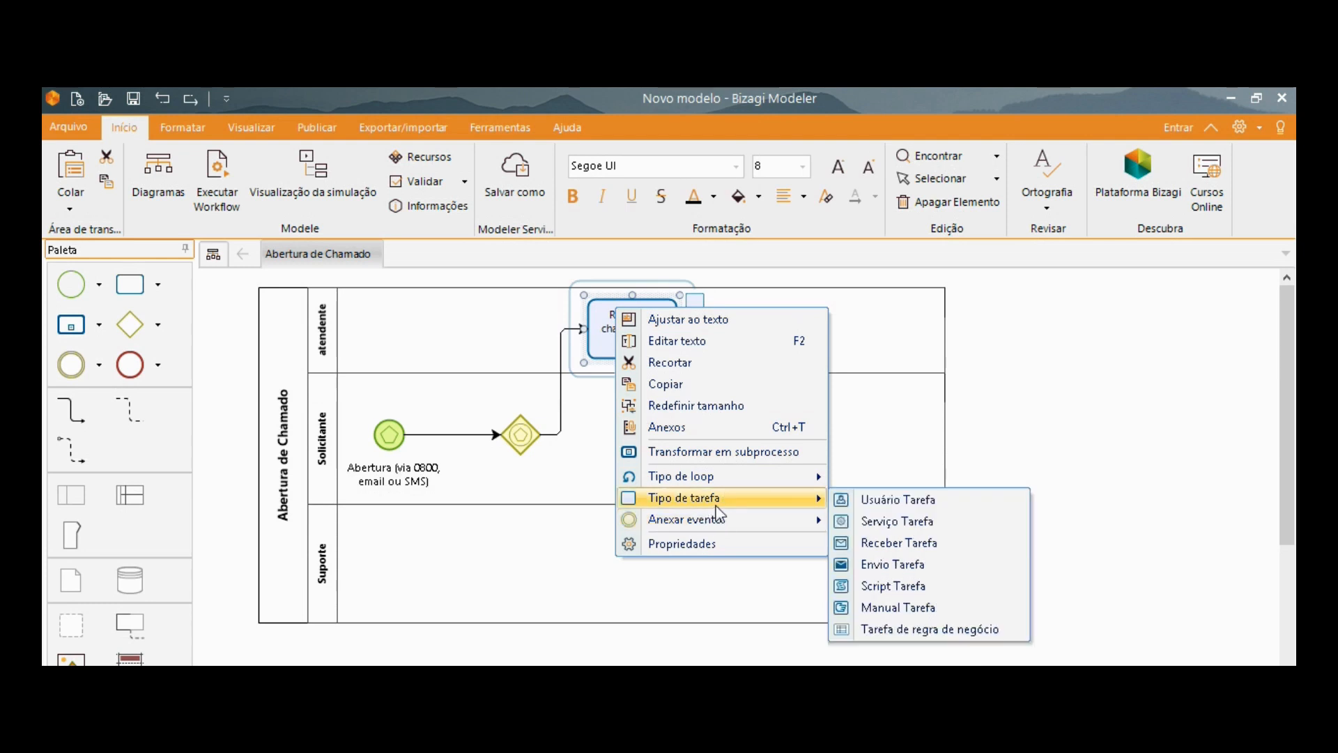
pyautogui.click(911, 506)
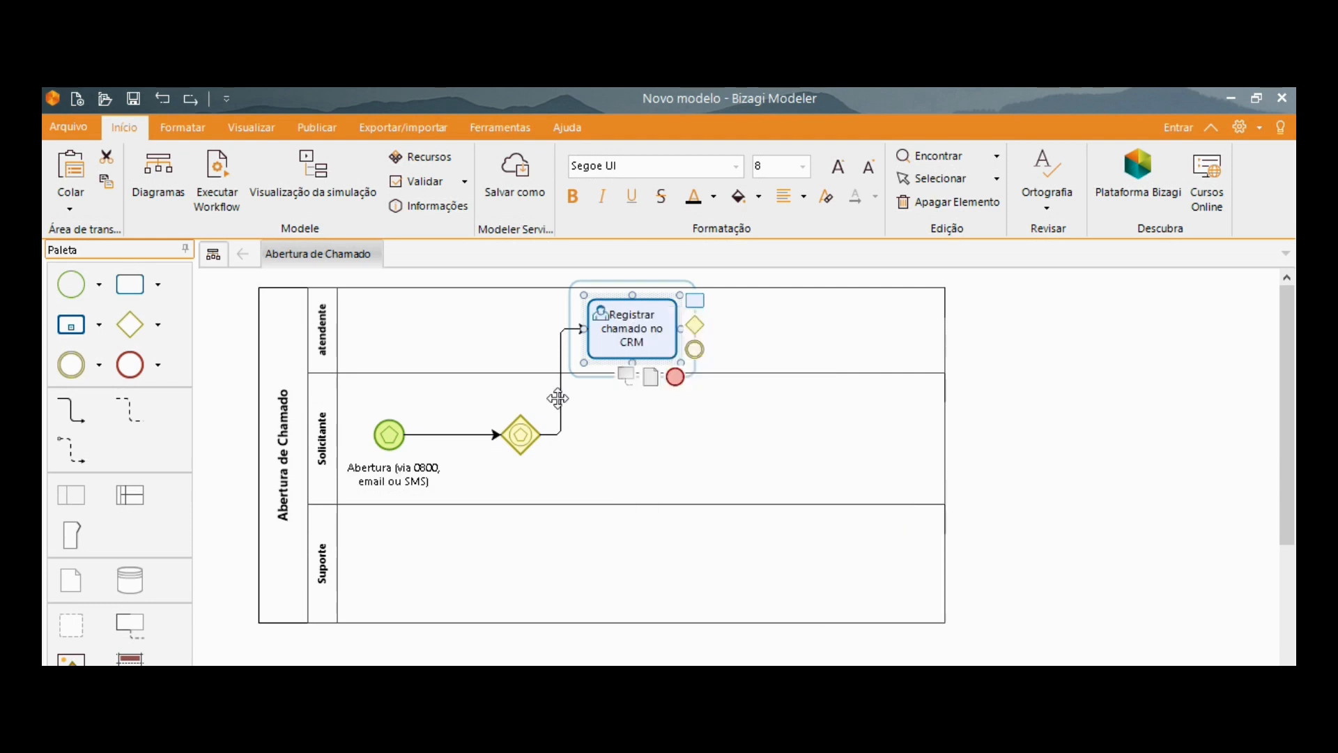
pyautogui.click(657, 470)
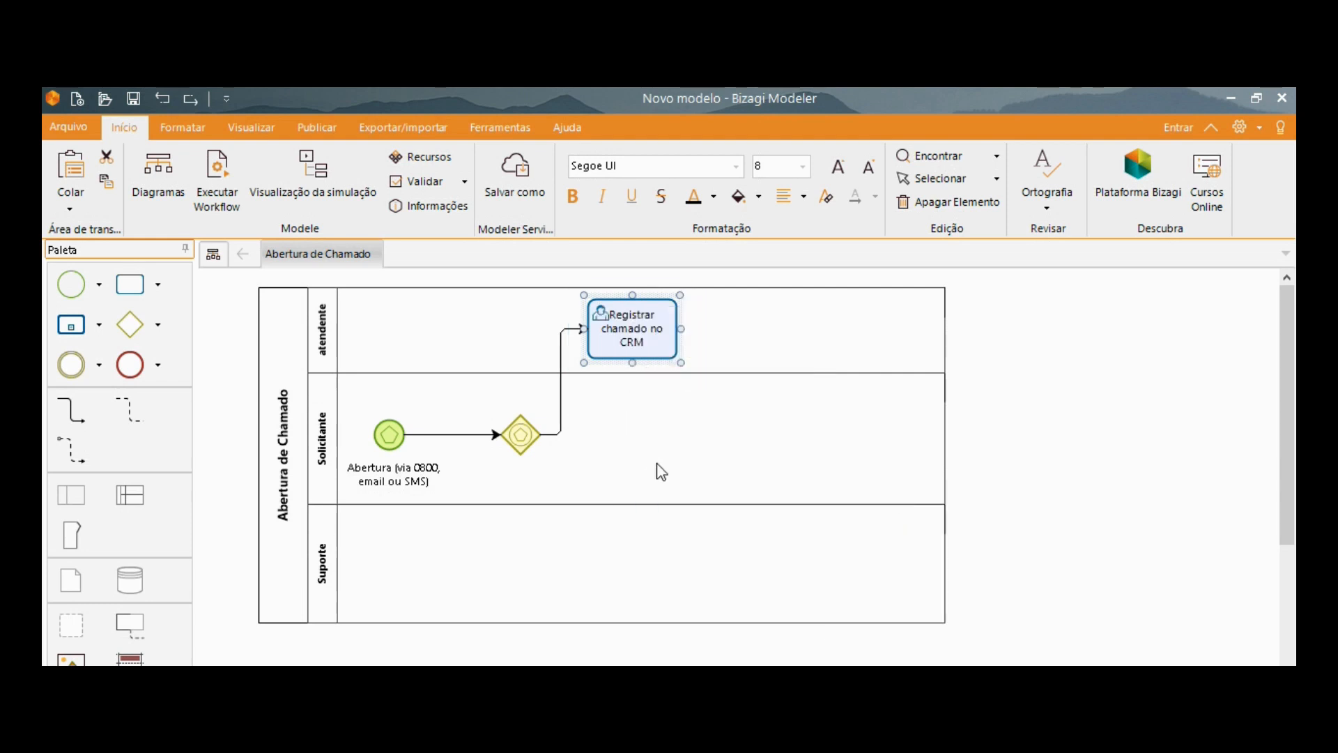
# Reattach the atendente task's flow to the gateway's upper corner and connect a new task from the gateway in the Solicitante lane.
pyautogui.click(557, 433)
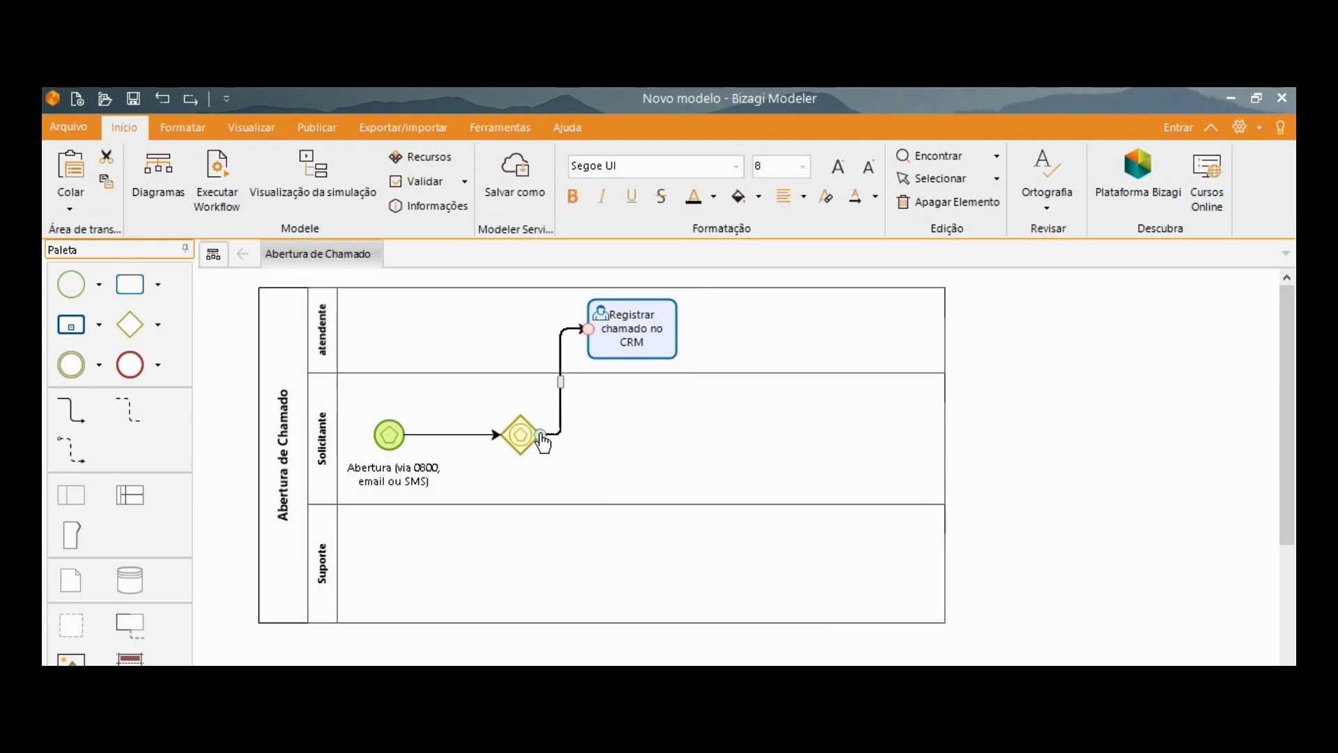
pyautogui.moveTo(540, 436); pyautogui.dragTo(520, 417)
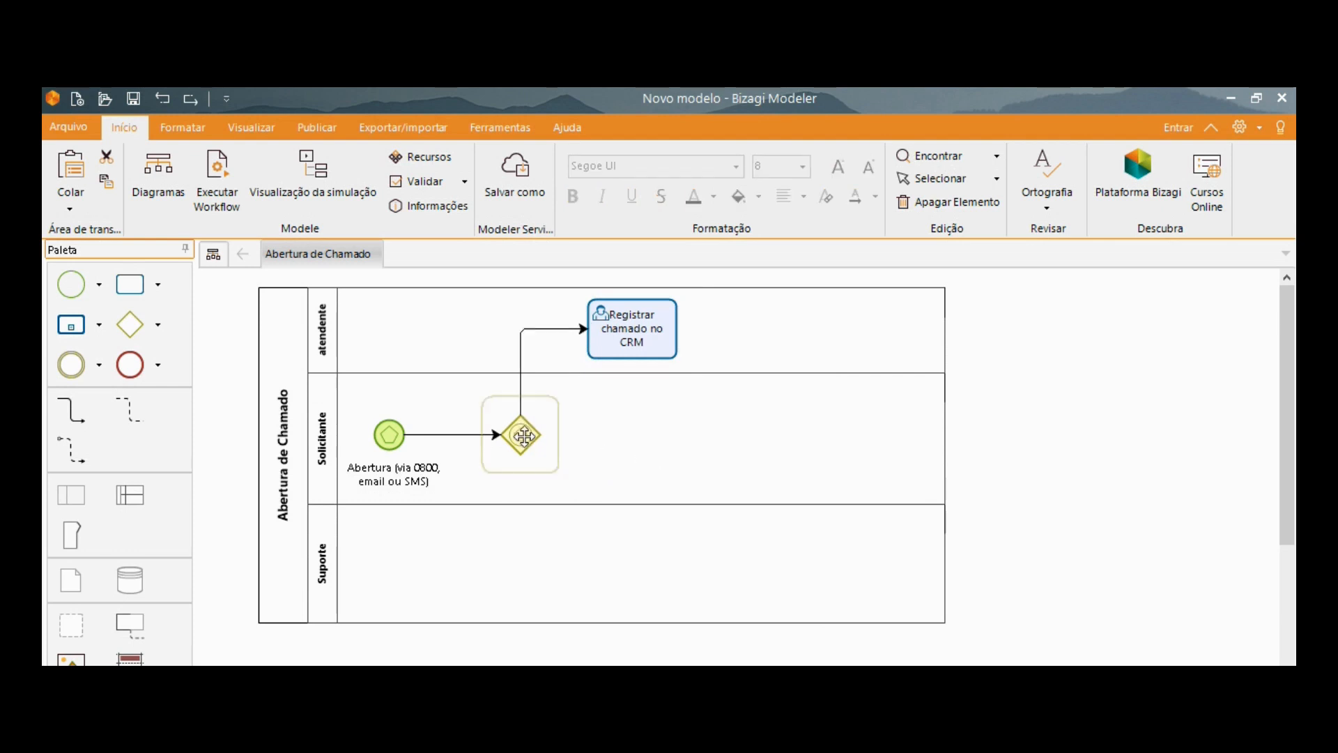
pyautogui.click(523, 434)
pyautogui.moveTo(560, 418); pyautogui.dragTo(681, 440)
# Align the Registrar chamado no CRM task and the new Solicitante task vertically, one above the other.
pyautogui.moveTo(658, 314); pyautogui.dragTo(705, 319)
pyautogui.moveTo(702, 407); pyautogui.dragTo(677, 410)
pyautogui.click(575, 484)
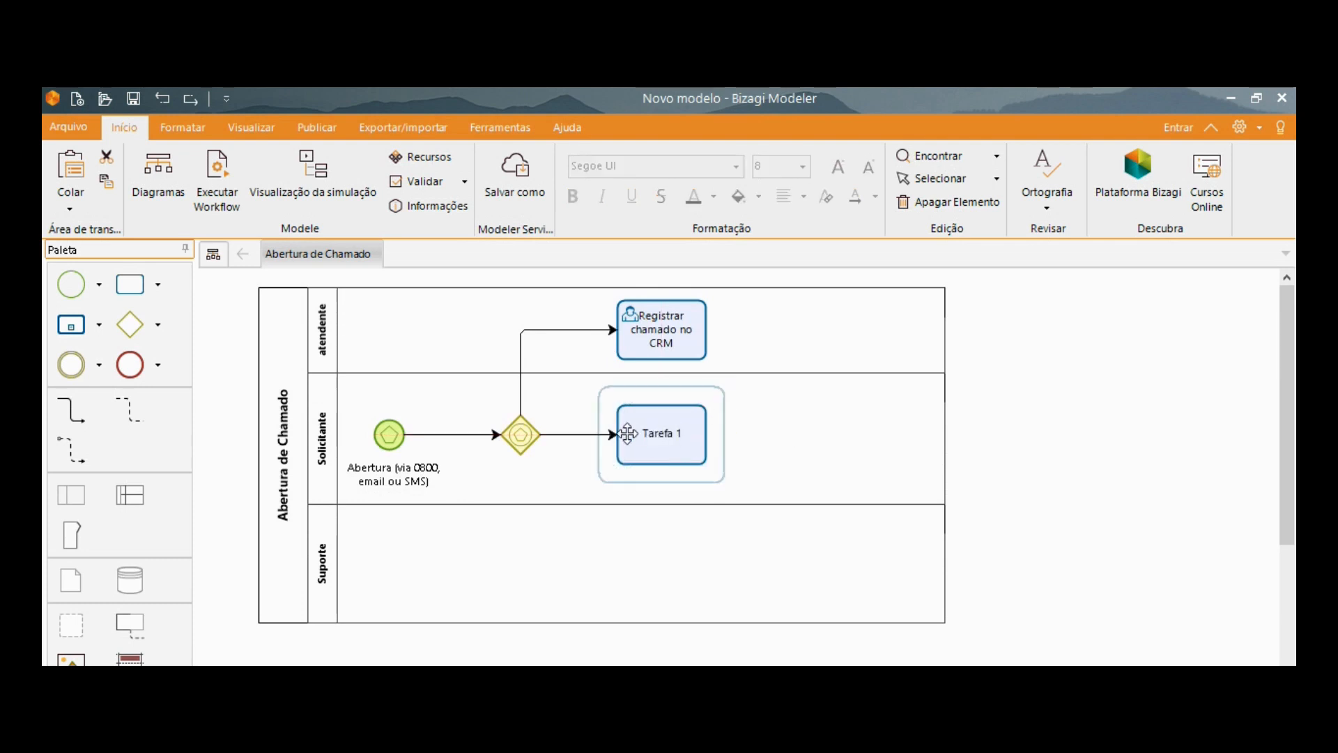